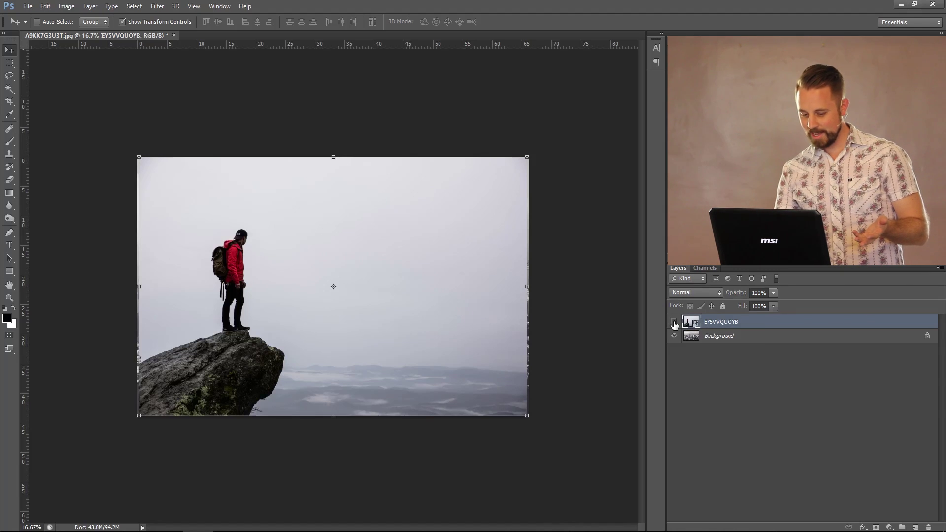
Toggle the hiker layer's visibility to compare it against the aerial city photo.
{"action": "left_click", "coordinate": [674, 323]}
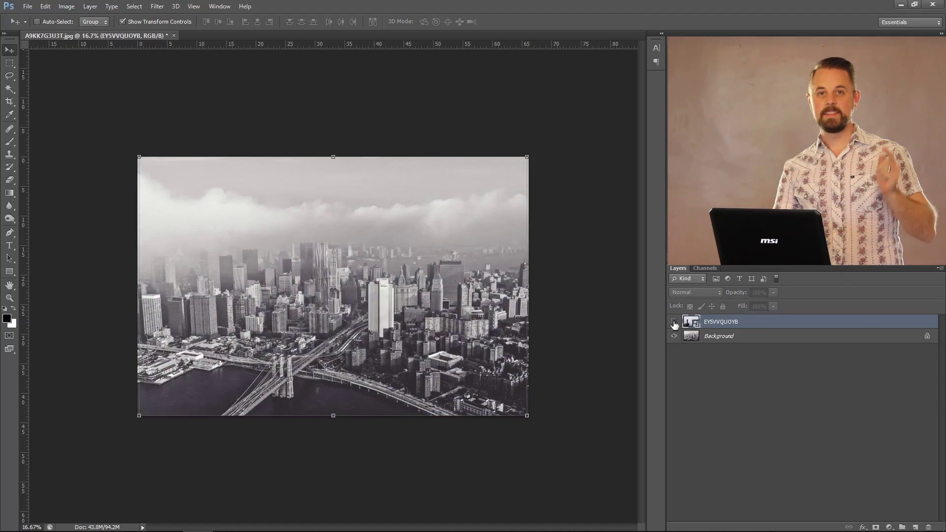
{"action": "left_click", "coordinate": [674, 323]}
{"action": "left_click", "coordinate": [674, 323]}
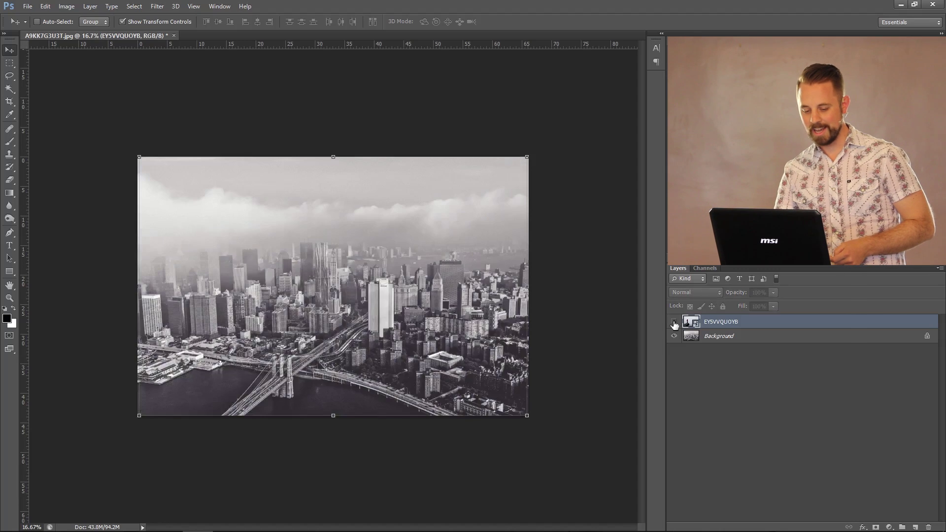
{"action": "left_click", "coordinate": [675, 323]}
{"action": "left_click", "coordinate": [674, 323]}
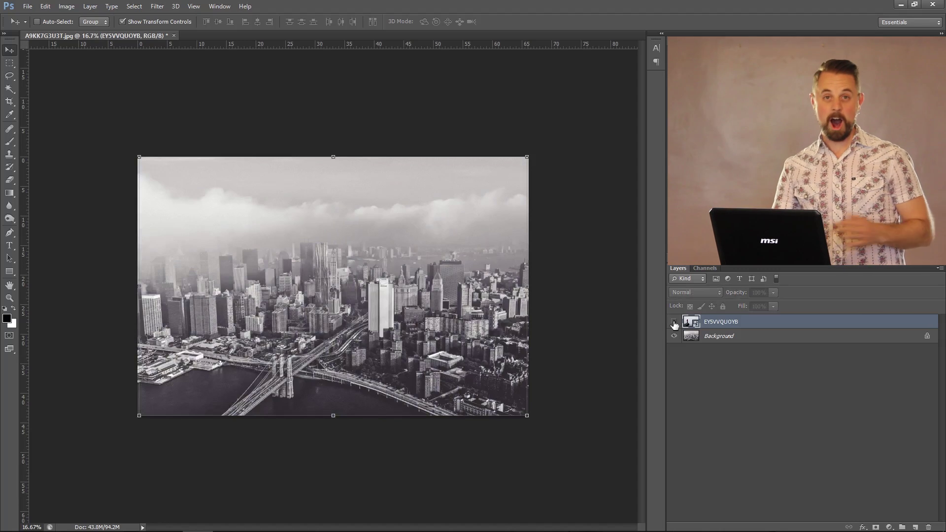
{"action": "left_click", "coordinate": [674, 323]}
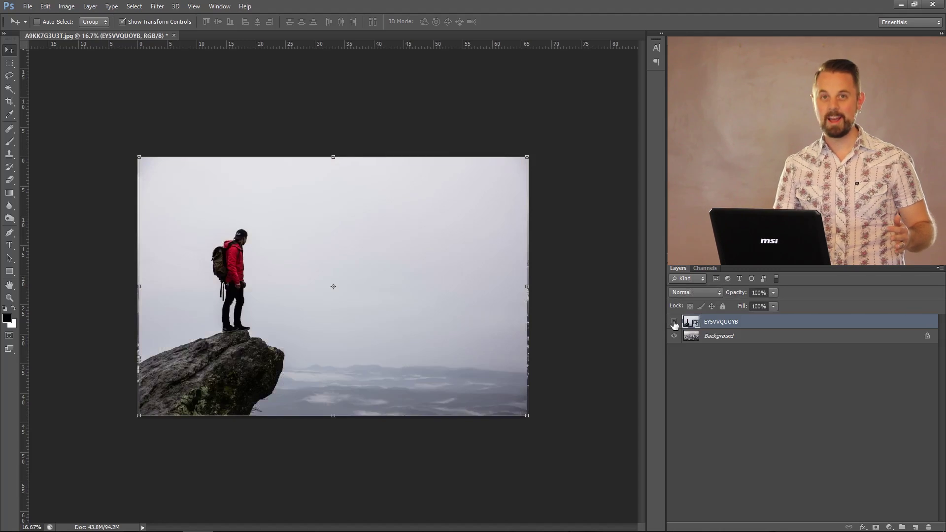
{"action": "left_click", "coordinate": [674, 322]}
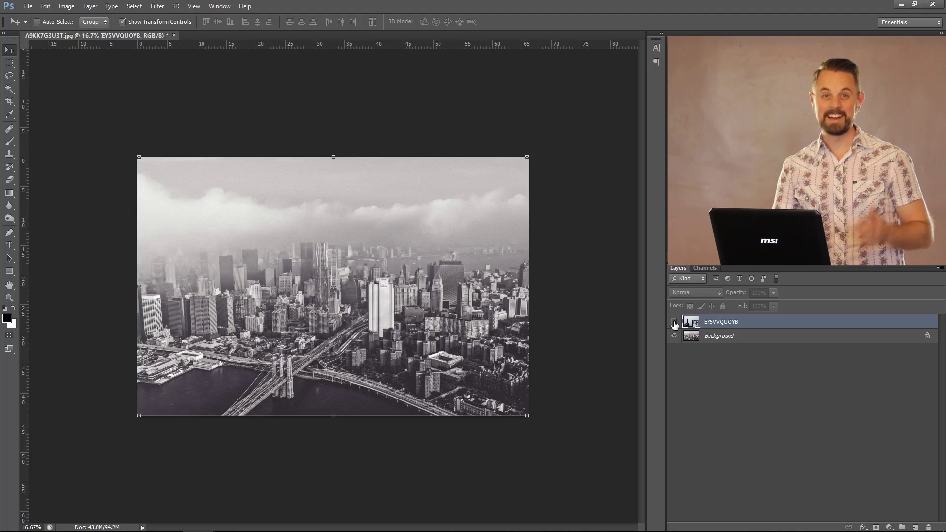
{"action": "left_click", "coordinate": [674, 323]}
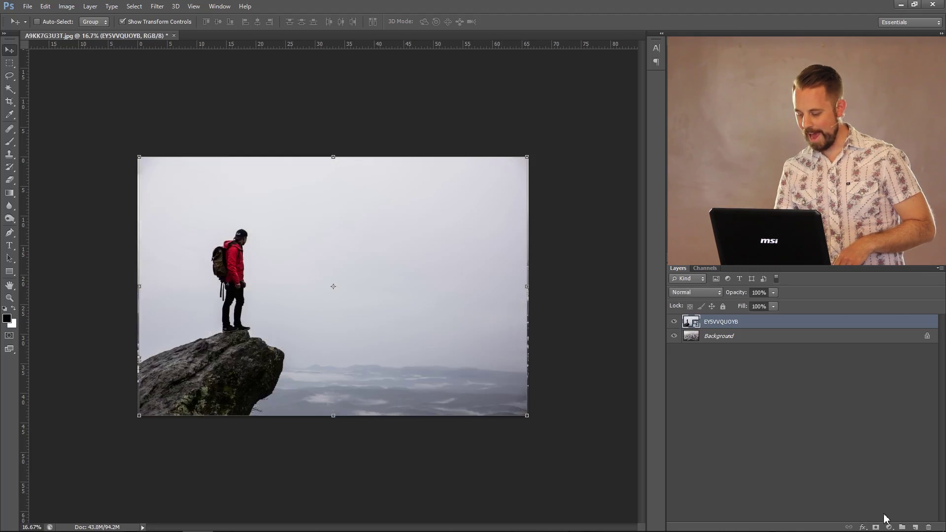
Add a layer mask to the hiker layer and paint out the Magic Wand-selected grey sky with a 500 px brush.
{"action": "left_click", "coordinate": [876, 527]}
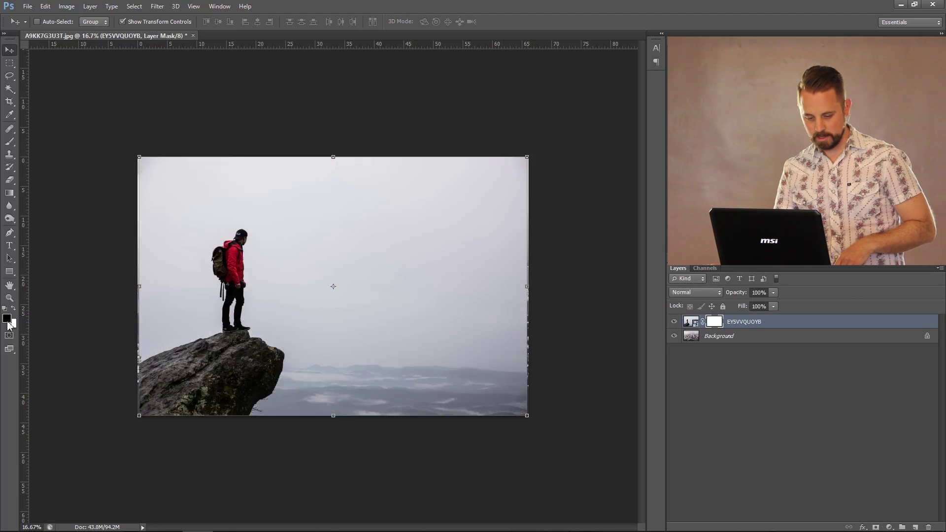
{"action": "left_click", "coordinate": [14, 92]}
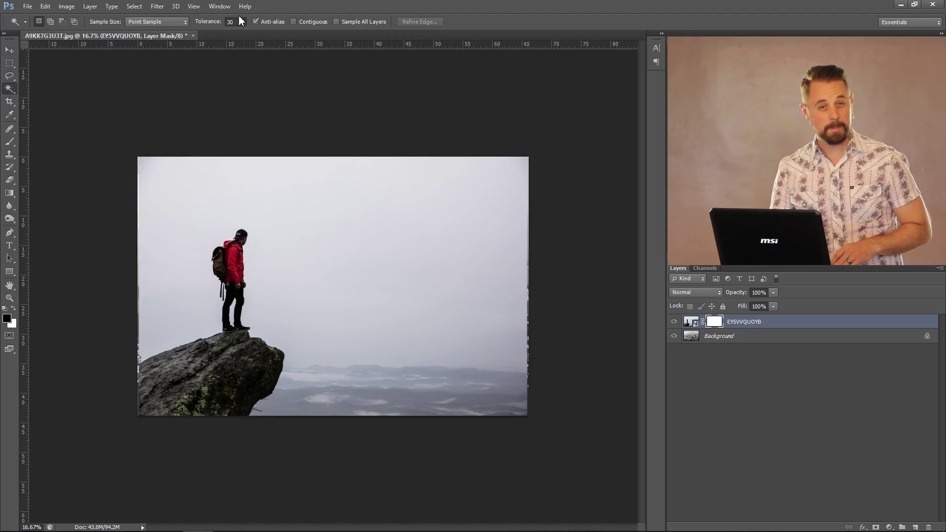
{"action": "left_click", "coordinate": [195, 237]}
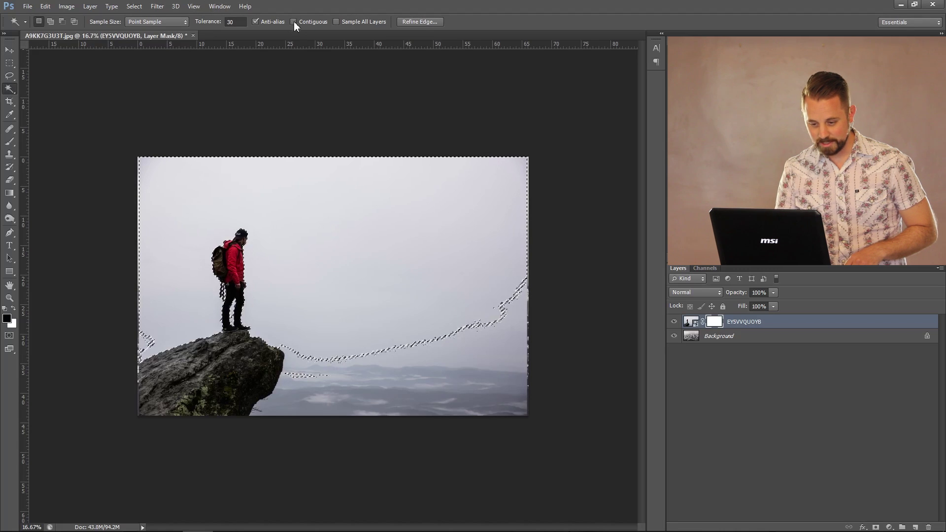
{"action": "left_click", "coordinate": [10, 141]}
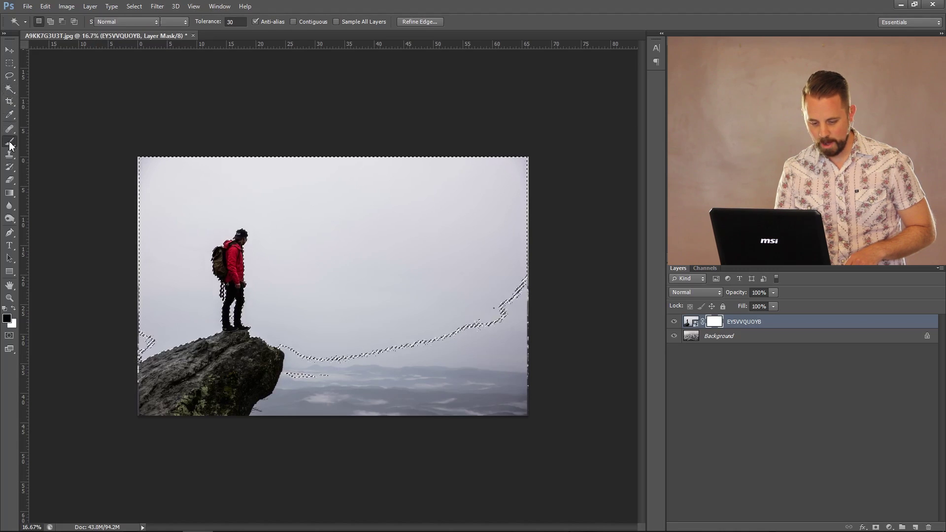
{"action": "mouse_move", "coordinate": [123, 171]}
{"action": "left_mouse_down"}
{"action": "mouse_move", "coordinate": [512, 170]}
{"action": "mouse_move", "coordinate": [360, 175]}
{"action": "mouse_move", "coordinate": [67, 228]}
{"action": "mouse_move", "coordinate": [345, 256]}
{"action": "mouse_move", "coordinate": [67, 286]}
{"action": "mouse_move", "coordinate": [162, 330]}
{"action": "mouse_move", "coordinate": [355, 316]}
{"action": "mouse_move", "coordinate": [493, 232]}
{"action": "mouse_move", "coordinate": [266, 335]}
{"action": "mouse_move", "coordinate": [354, 306]}
{"action": "left_mouse_up"}
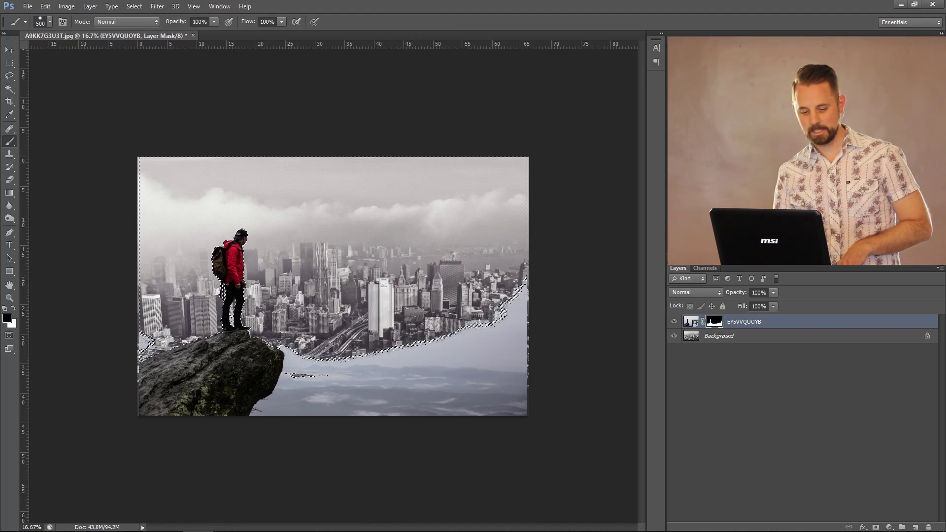
Magic Wand the misty valley below the rock and paint it out on the mask.
{"action": "left_click", "coordinate": [10, 89]}
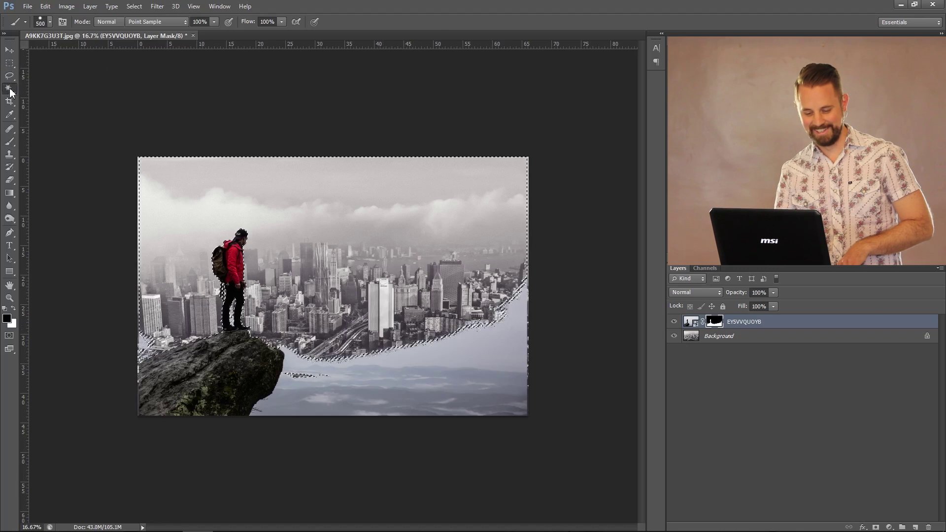
{"action": "left_click", "coordinate": [283, 386]}
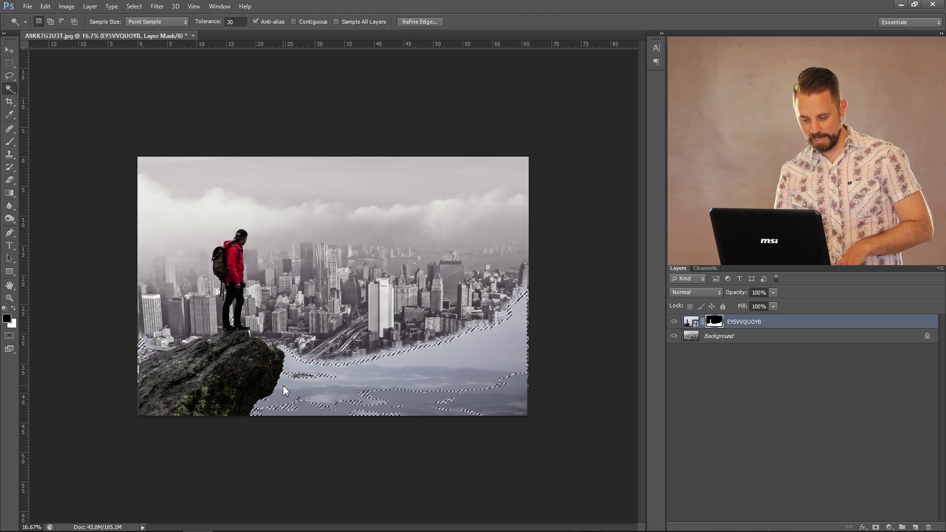
{"action": "left_click", "coordinate": [10, 141]}
{"action": "mouse_move", "coordinate": [294, 356]}
{"action": "left_mouse_down"}
{"action": "mouse_move", "coordinate": [260, 382]}
{"action": "mouse_move", "coordinate": [362, 384]}
{"action": "mouse_move", "coordinate": [490, 345]}
{"action": "mouse_move", "coordinate": [463, 384]}
{"action": "mouse_move", "coordinate": [513, 353]}
{"action": "left_mouse_up"}
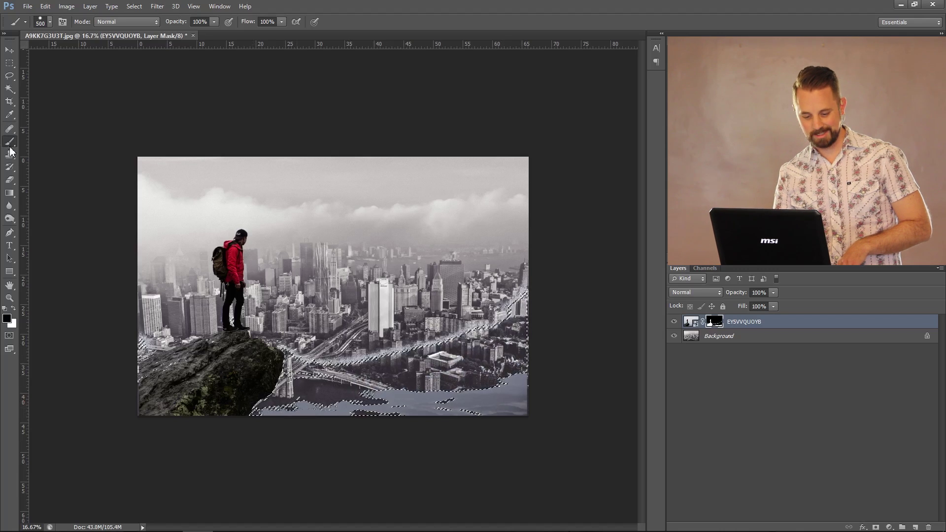
Deselect and paint black on the mask over the speckled band across the city.
{"action": "left_click", "coordinate": [11, 64]}
{"action": "left_click", "coordinate": [171, 198]}
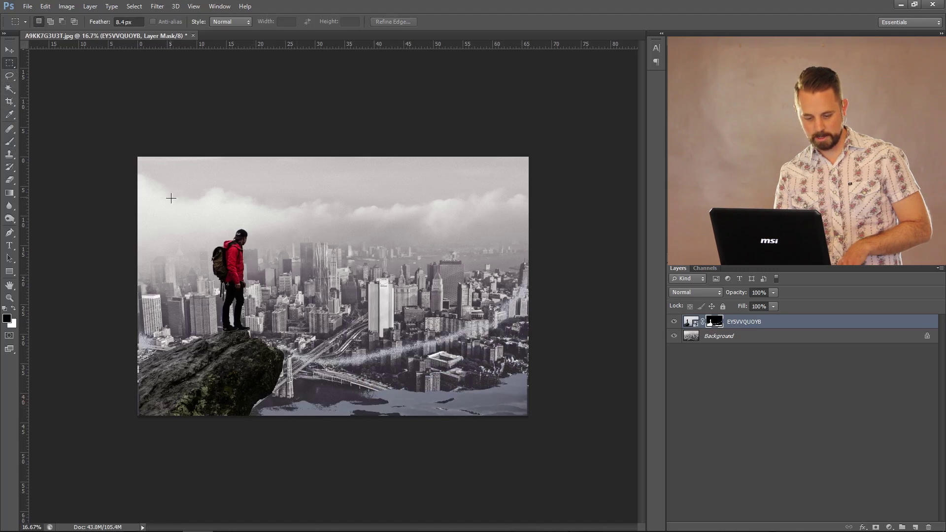
{"action": "left_click", "coordinate": [10, 141]}
{"action": "scroll", "coordinate": [312, 334], "scroll_direction": "up", "scroll_amount": 3}
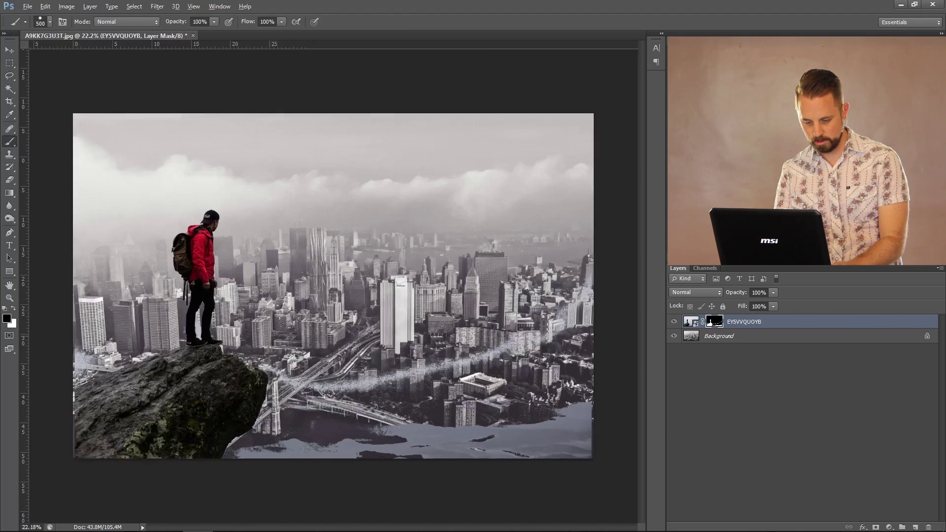
{"action": "right_click", "coordinate": [312, 334]}
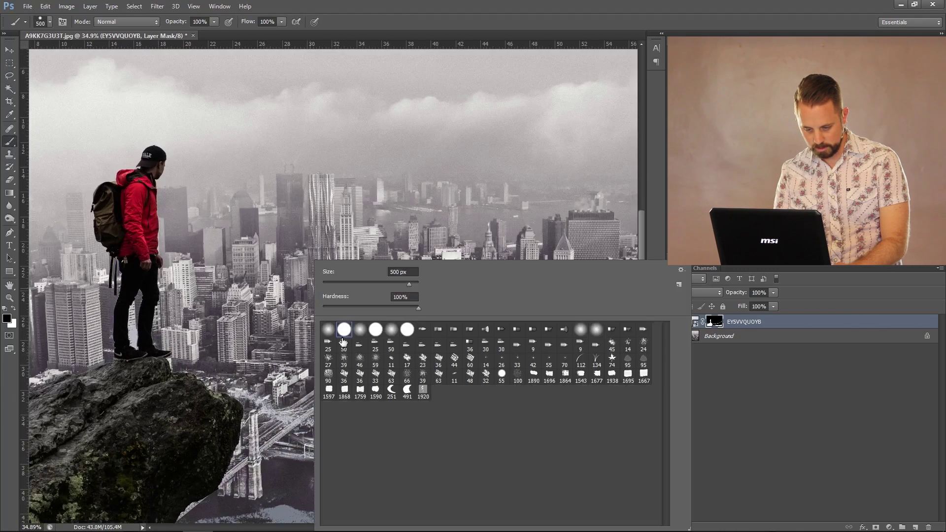
{"action": "key", "text": "Return"}
{"action": "mouse_move", "coordinate": [246, 401]}
{"action": "left_mouse_down"}
{"action": "mouse_move", "coordinate": [291, 417]}
{"action": "mouse_move", "coordinate": [385, 419]}
{"action": "mouse_move", "coordinate": [630, 360]}
{"action": "left_mouse_up"}
Paint out the pale band over the river, then zoom in to inspect the rock edge.
{"action": "scroll", "coordinate": [630, 360], "scroll_direction": "down", "scroll_amount": 3}
{"action": "scroll", "coordinate": [332, 261], "scroll_direction": "down", "scroll_amount": 3}
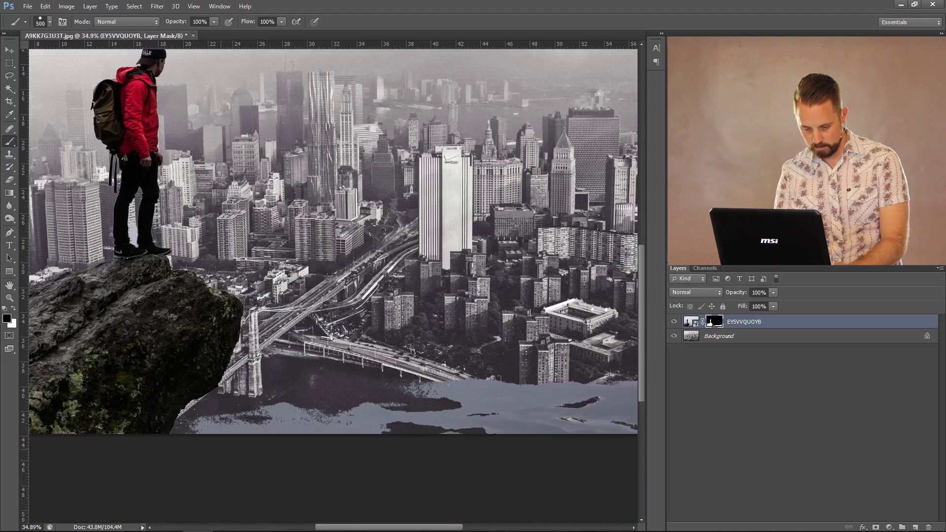
{"action": "mouse_move", "coordinate": [188, 423]}
{"action": "left_mouse_down"}
{"action": "mouse_move", "coordinate": [601, 386]}
{"action": "mouse_move", "coordinate": [414, 384]}
{"action": "left_mouse_up"}
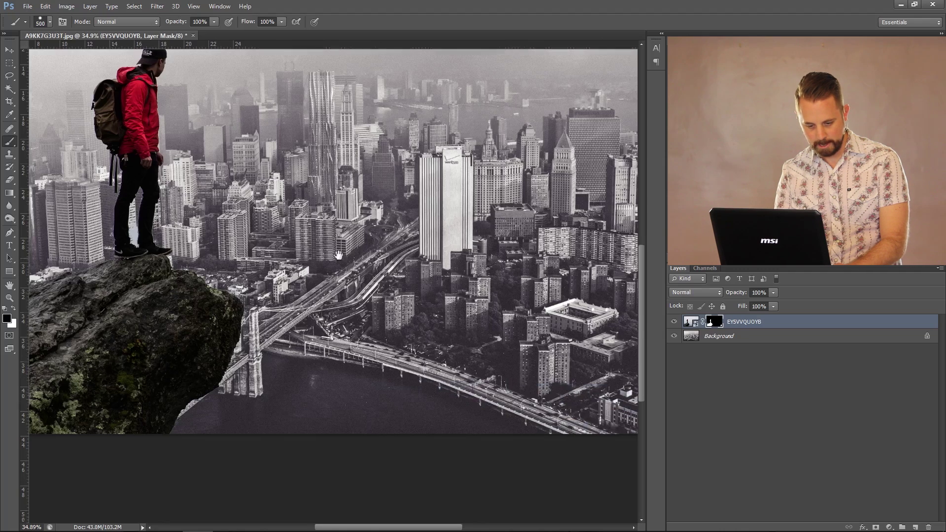
{"action": "scroll", "coordinate": [215, 232], "scroll_direction": "left", "scroll_amount": 5}
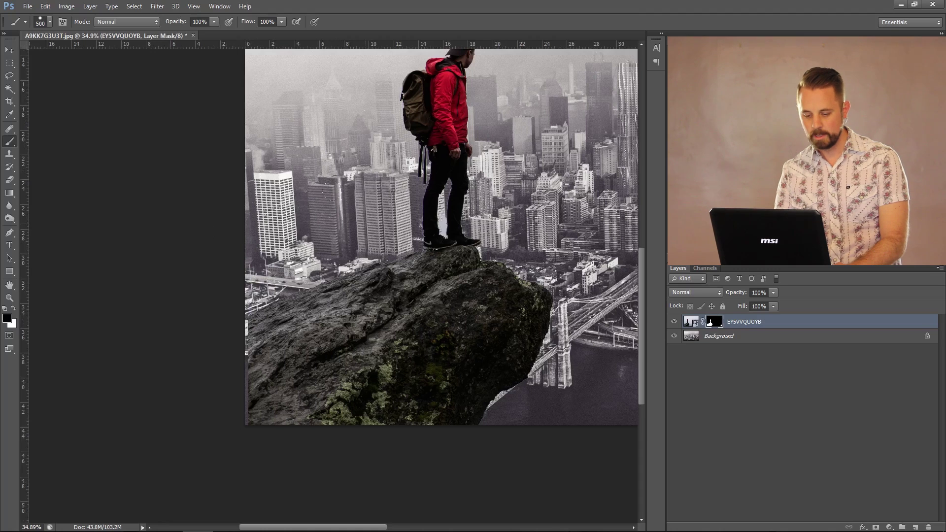
{"action": "scroll", "coordinate": [441, 286], "scroll_direction": "up", "scroll_amount": 4}
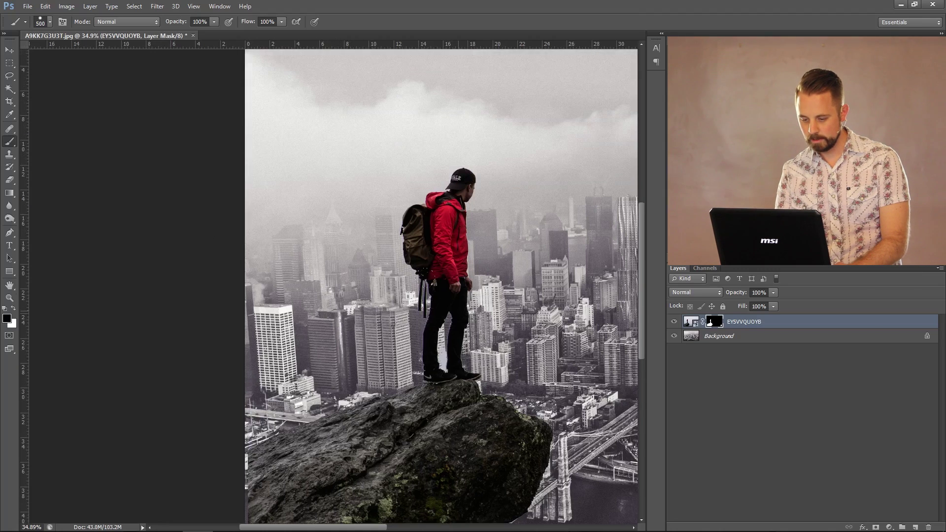
{"action": "scroll", "coordinate": [463, 308], "scroll_direction": "down", "scroll_amount": 3}
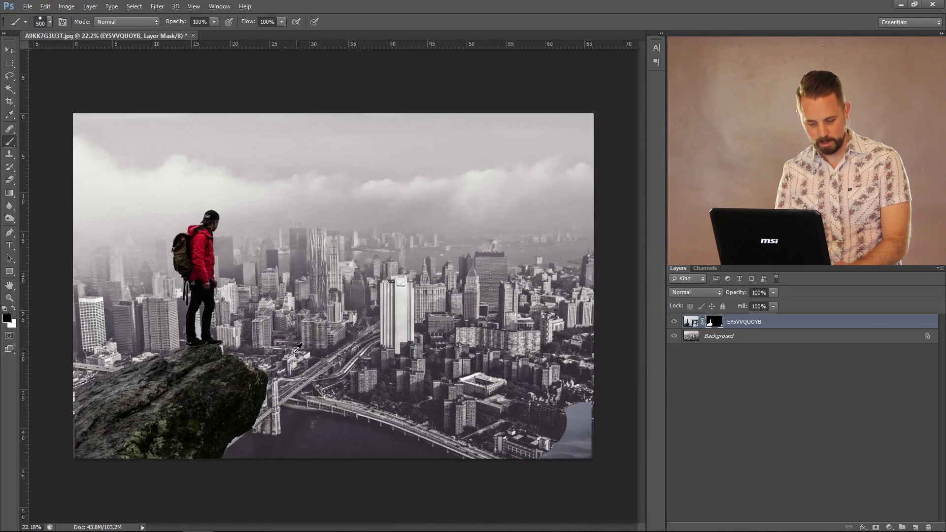
{"action": "scroll", "coordinate": [297, 348], "scroll_direction": "up", "scroll_amount": 7}
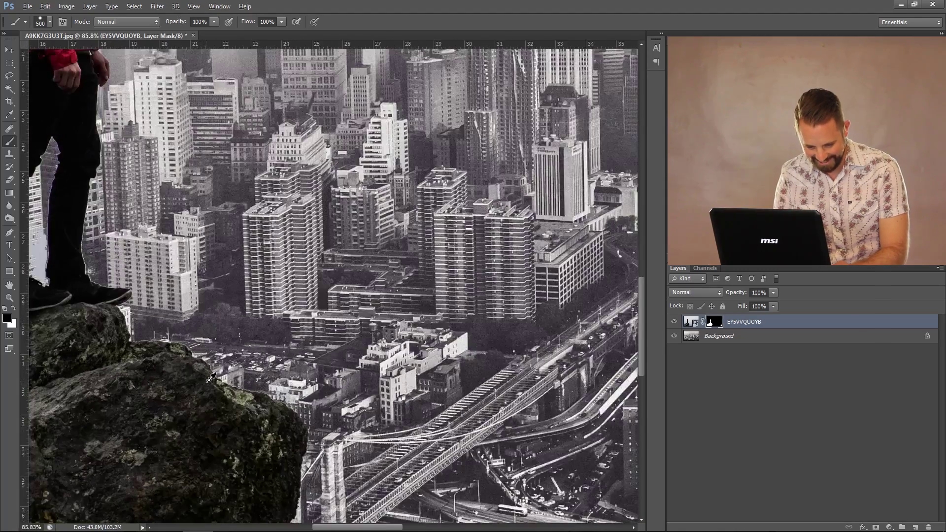
{"action": "scroll", "coordinate": [211, 378], "scroll_direction": "up", "scroll_amount": 6}
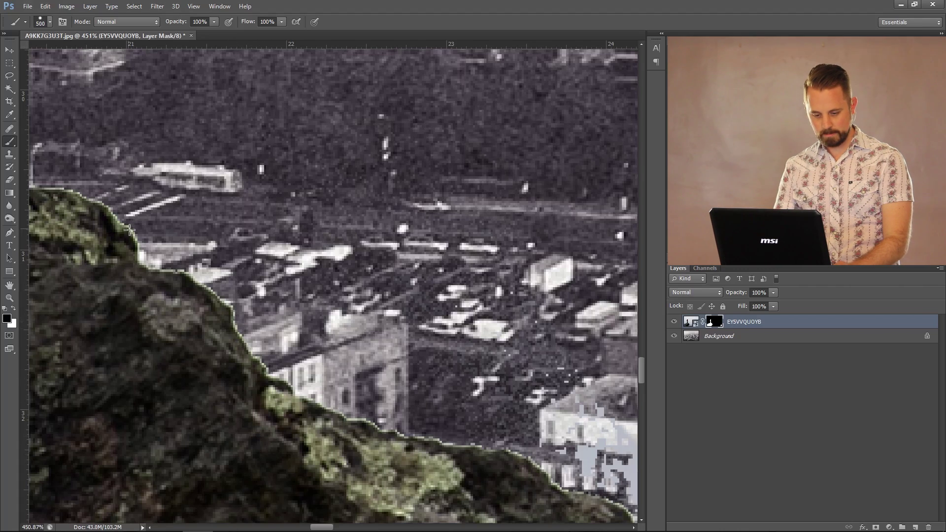
{"action": "left_click_drag", "start_coordinate": [129, 230], "coordinate": [283, 140]}
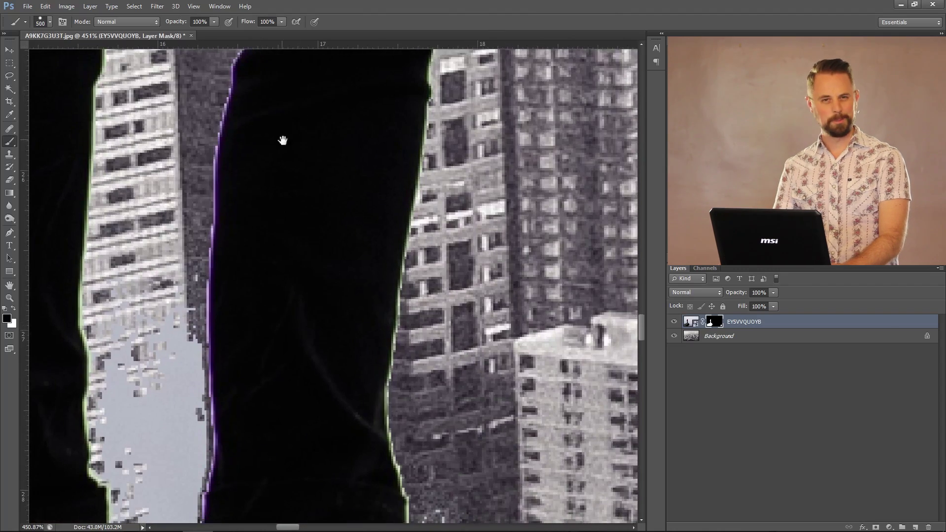
{"action": "left_click_drag", "start_coordinate": [306, 102], "coordinate": [192, 340]}
{"action": "mouse_move", "coordinate": [312, 207]}
{"action": "left_mouse_down"}
{"action": "mouse_move", "coordinate": [191, 256]}
{"action": "mouse_move", "coordinate": [333, 320]}
{"action": "mouse_move", "coordinate": [384, 106]}
{"action": "mouse_move", "coordinate": [292, 425]}
{"action": "mouse_move", "coordinate": [224, 332]}
{"action": "left_mouse_up"}
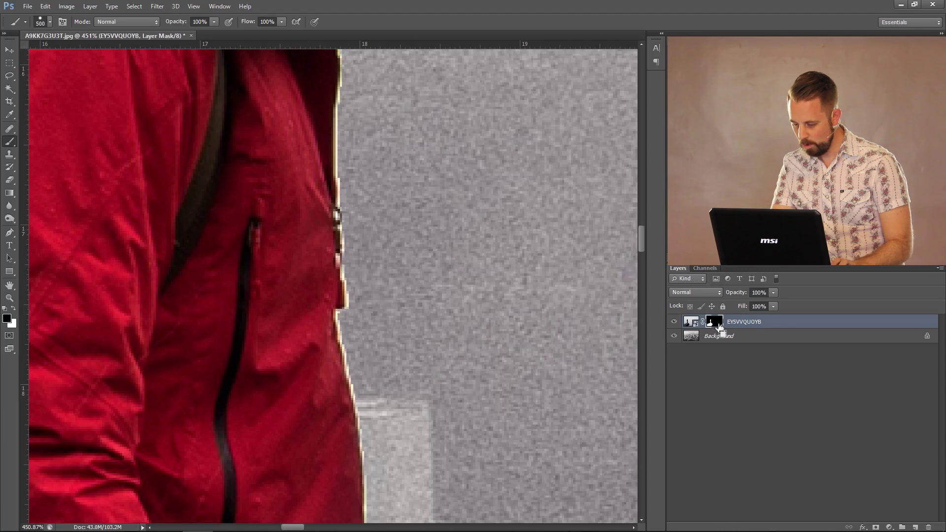
Load the hiker's layer mask as a selection and contract it by 2 pixels.
{"action": "left_click_drag", "start_coordinate": [714, 322], "coordinate": [671, 334]}
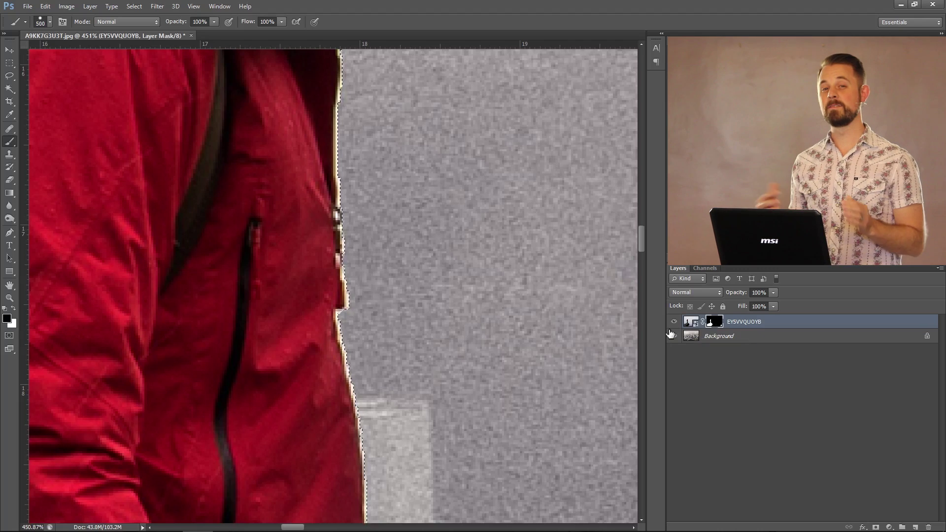
{"action": "left_click", "coordinate": [138, 6]}
{"action": "mouse_move", "coordinate": [166, 144]}
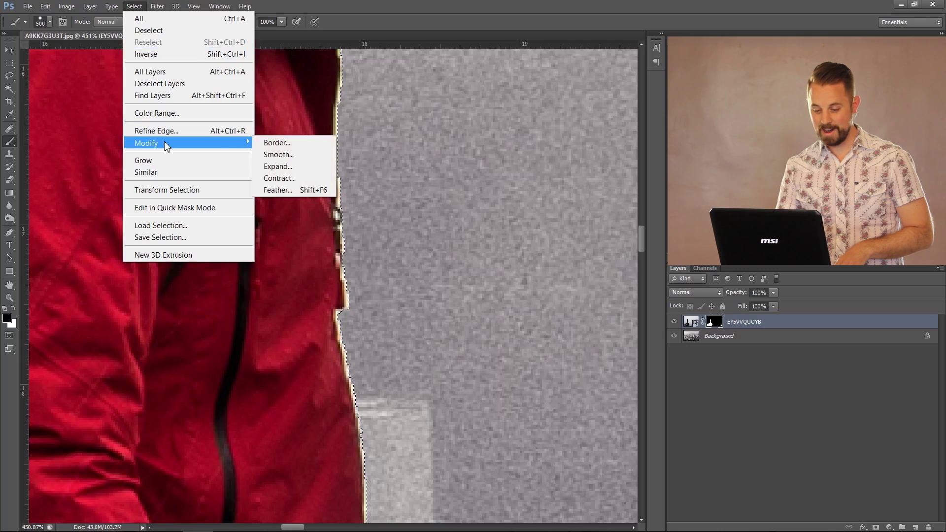
{"action": "left_click", "coordinate": [318, 182]}
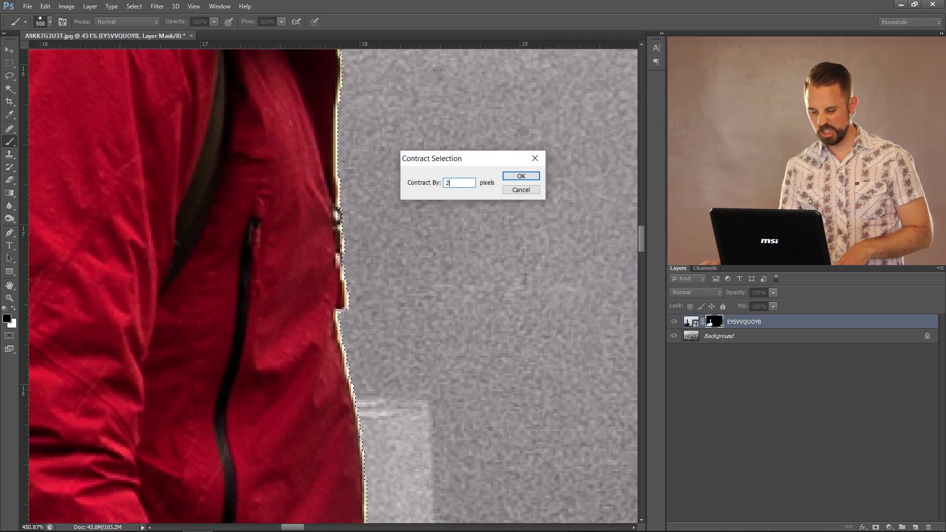
{"action": "left_click", "coordinate": [513, 177]}
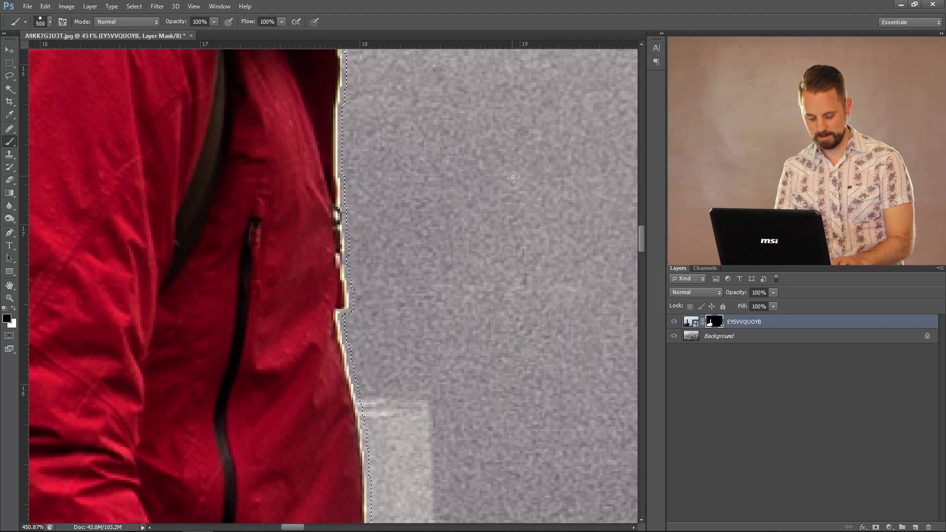
Expand the selection back out by 2 pixels.
{"action": "left_click", "coordinate": [134, 7]}
{"action": "mouse_move", "coordinate": [165, 145]}
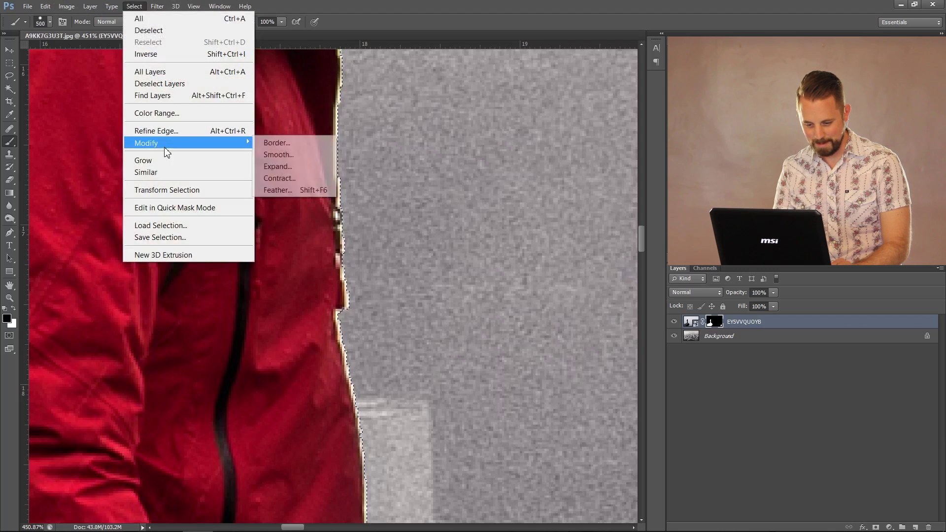
{"action": "left_click", "coordinate": [310, 168]}
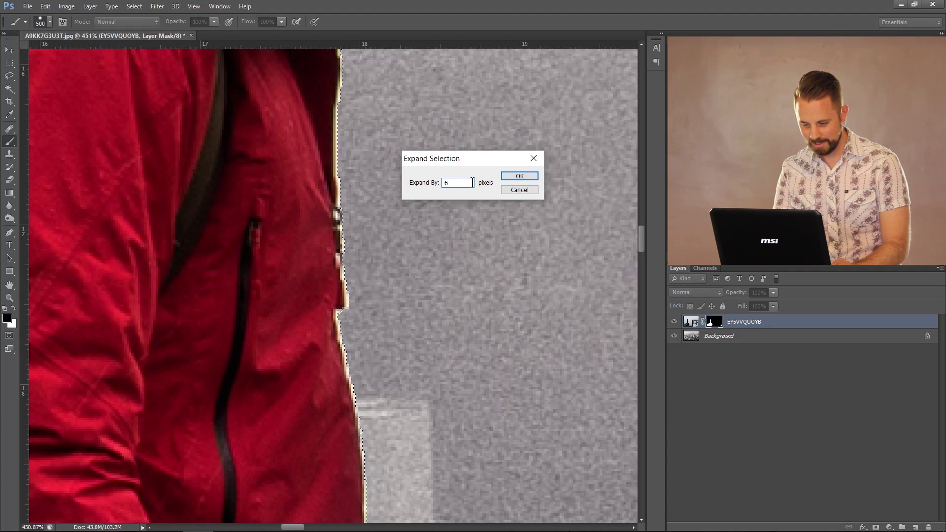
{"action": "key", "text": "ctrl+a"}
{"action": "key", "text": "Return"}
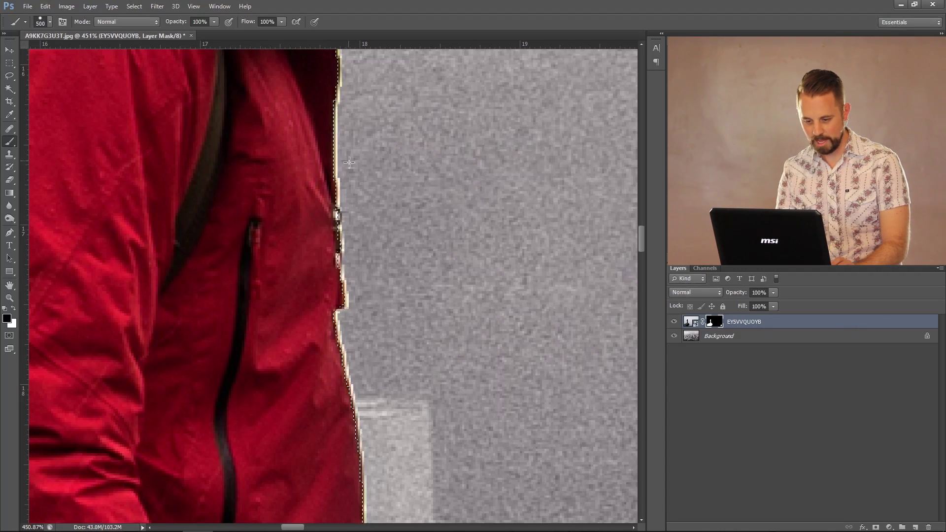
{"action": "scroll", "coordinate": [344, 286], "scroll_direction": "down", "scroll_amount": 2}
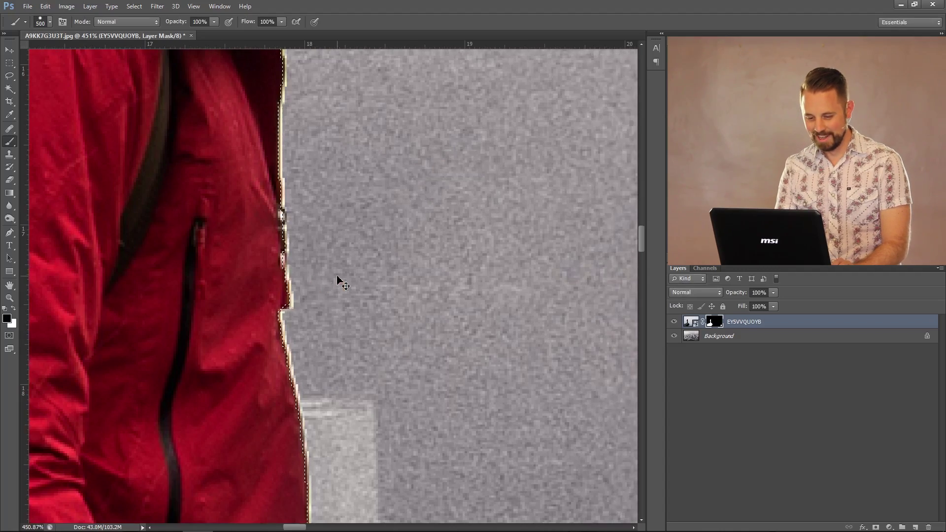
{"action": "scroll", "coordinate": [339, 276], "scroll_direction": "down", "scroll_amount": 15}
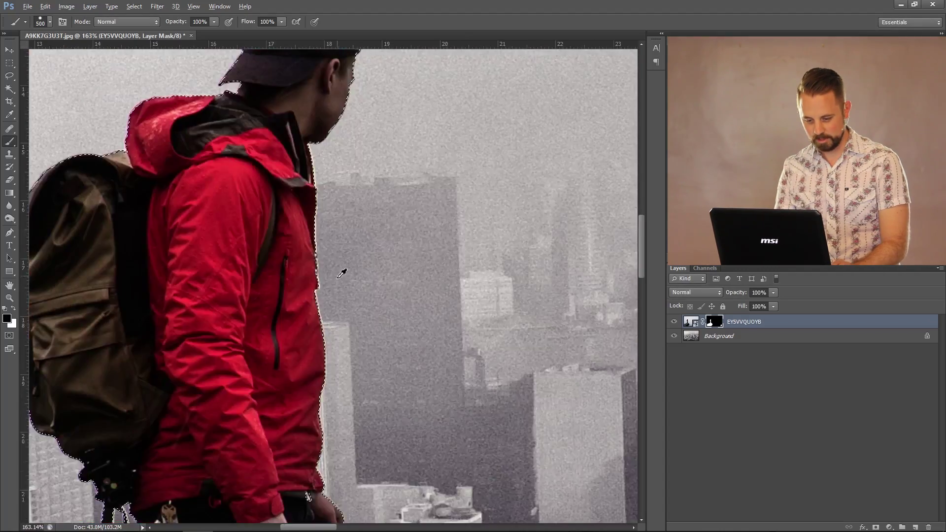
{"action": "scroll", "coordinate": [341, 277], "scroll_direction": "down", "scroll_amount": 3}
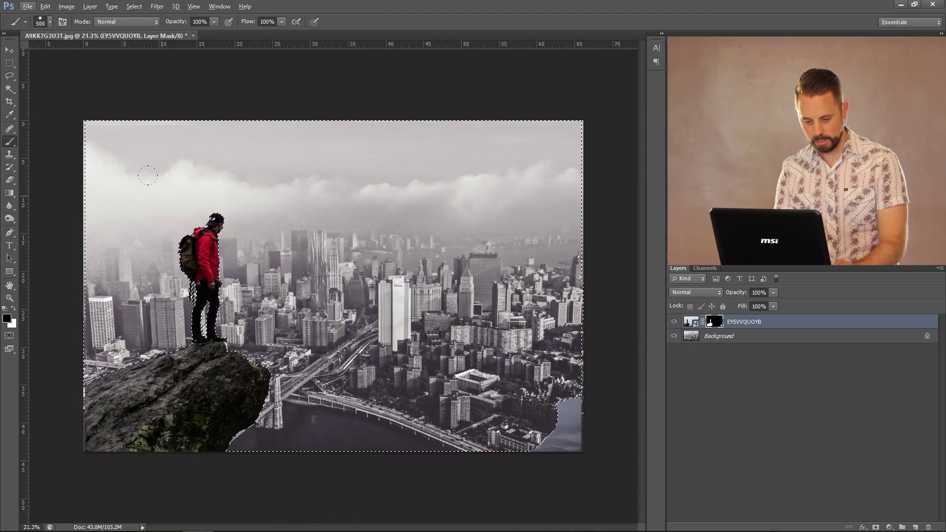
{"action": "scroll", "coordinate": [202, 321], "scroll_direction": "up", "scroll_amount": 10}
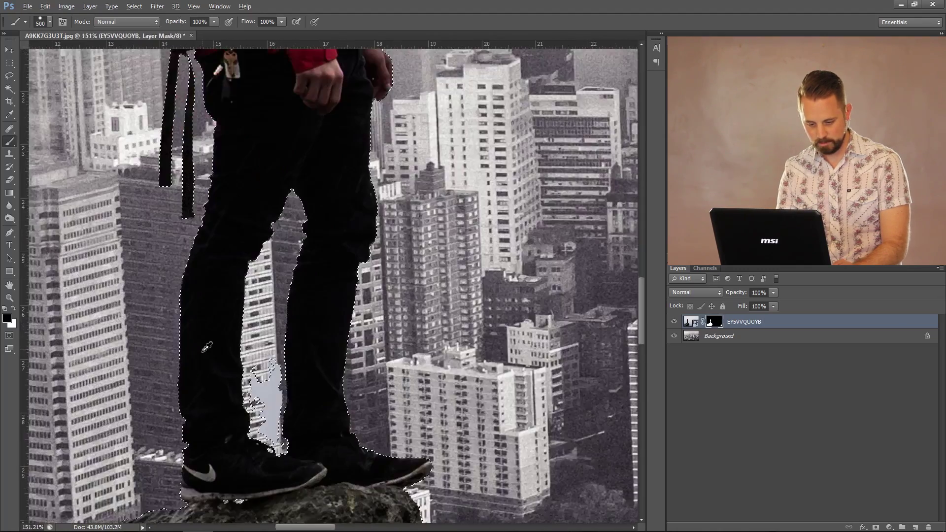
{"action": "scroll", "coordinate": [200, 347], "scroll_direction": "up", "scroll_amount": 3}
{"action": "key", "text": "m"}
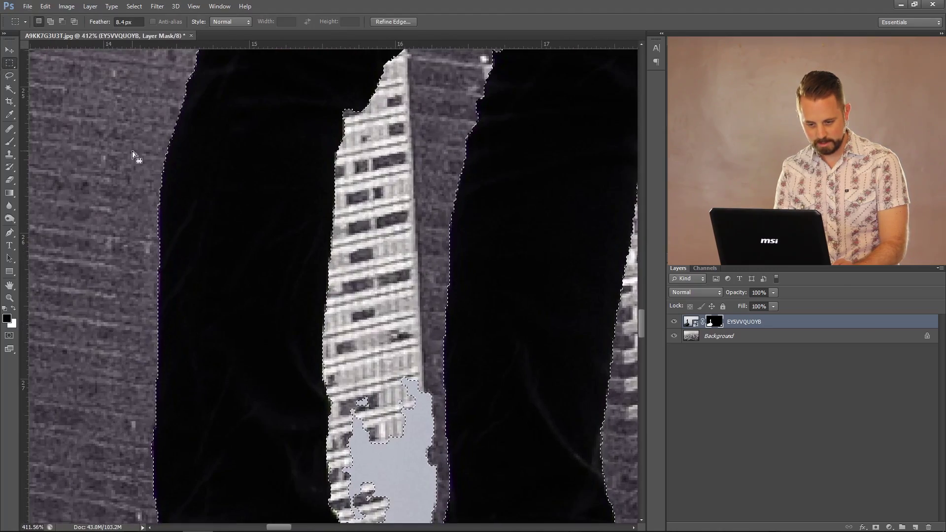
{"action": "scroll", "coordinate": [181, 312], "scroll_direction": "down", "scroll_amount": 2}
{"action": "scroll", "coordinate": [510, 316], "scroll_direction": "up", "scroll_amount": 1}
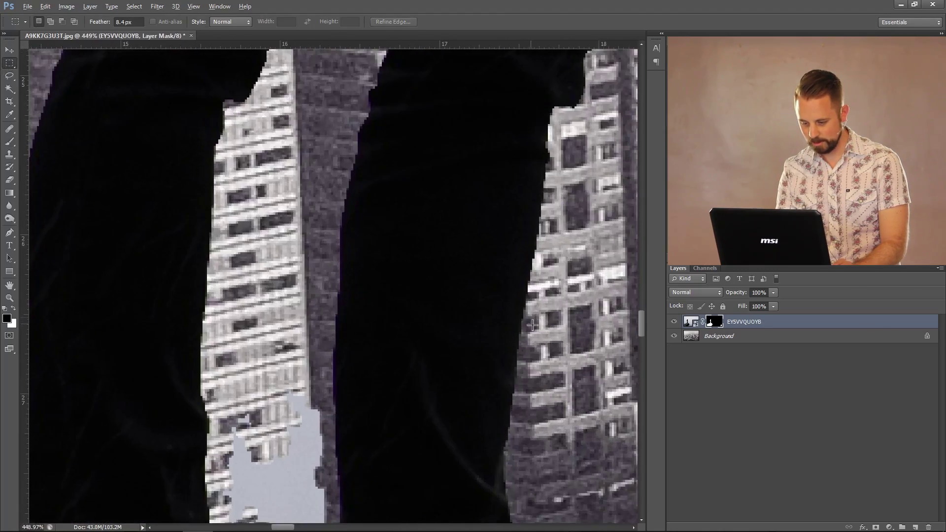
{"action": "scroll", "coordinate": [532, 325], "scroll_direction": "down", "scroll_amount": 1}
{"action": "scroll", "coordinate": [531, 324], "scroll_direction": "down", "scroll_amount": 5}
{"action": "scroll", "coordinate": [415, 205], "scroll_direction": "up", "scroll_amount": 5}
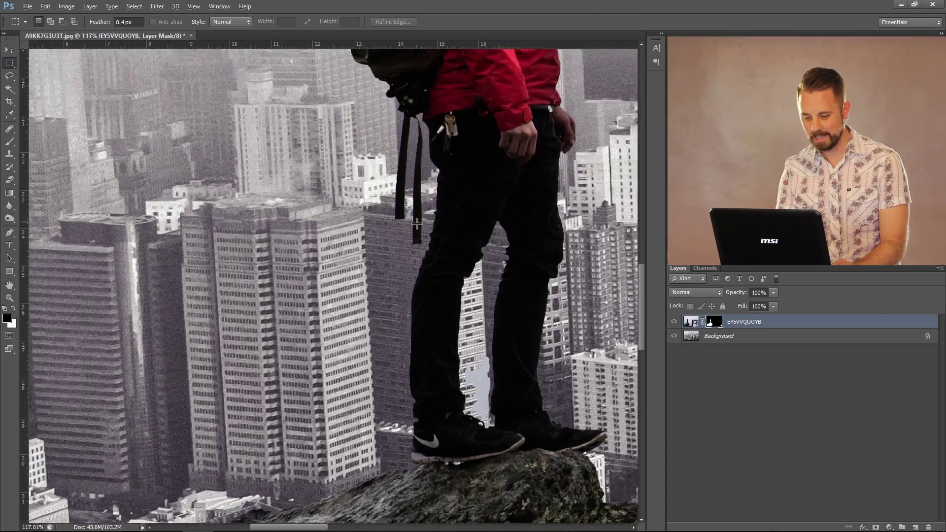
{"action": "scroll", "coordinate": [415, 205], "scroll_direction": "down", "scroll_amount": 1}
{"action": "scroll", "coordinate": [450, 328], "scroll_direction": "down", "scroll_amount": 7}
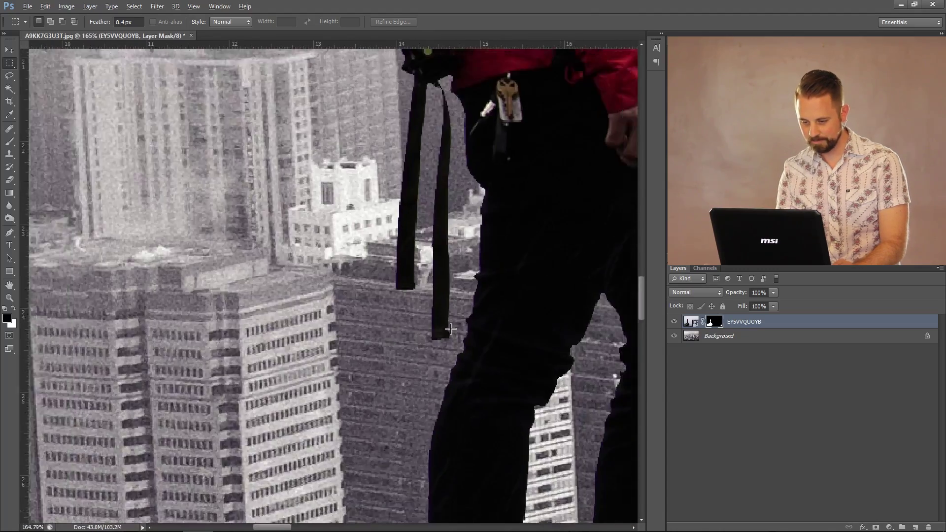
{"action": "scroll", "coordinate": [451, 329], "scroll_direction": "down", "scroll_amount": 5}
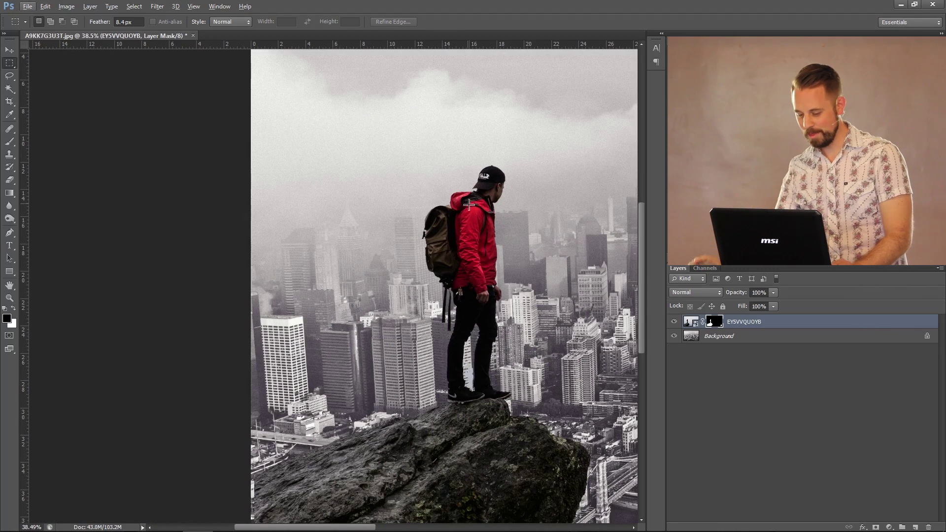
{"action": "scroll", "coordinate": [504, 217], "scroll_direction": "down", "scroll_amount": 2}
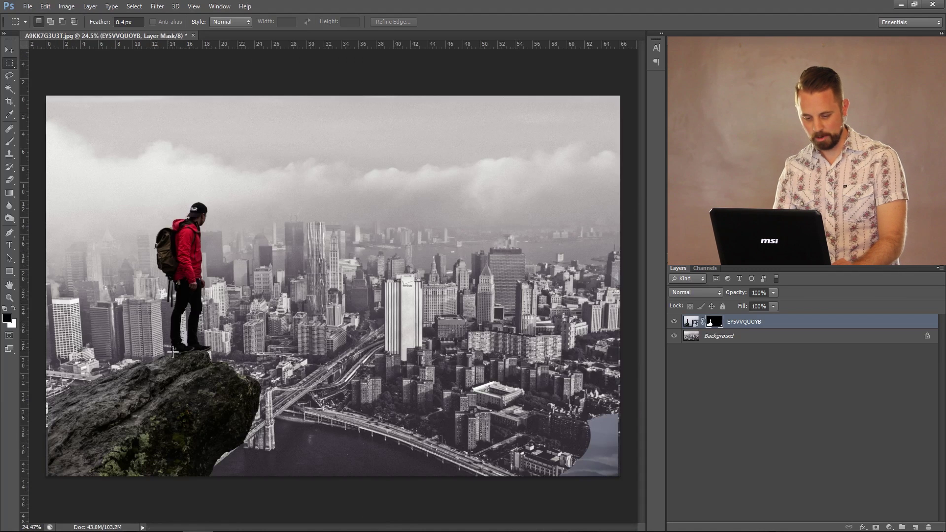
{"action": "scroll", "coordinate": [224, 323], "scroll_direction": "down", "scroll_amount": 1}
Move the hiker and rock layer further to the left.
{"action": "left_click", "coordinate": [10, 50]}
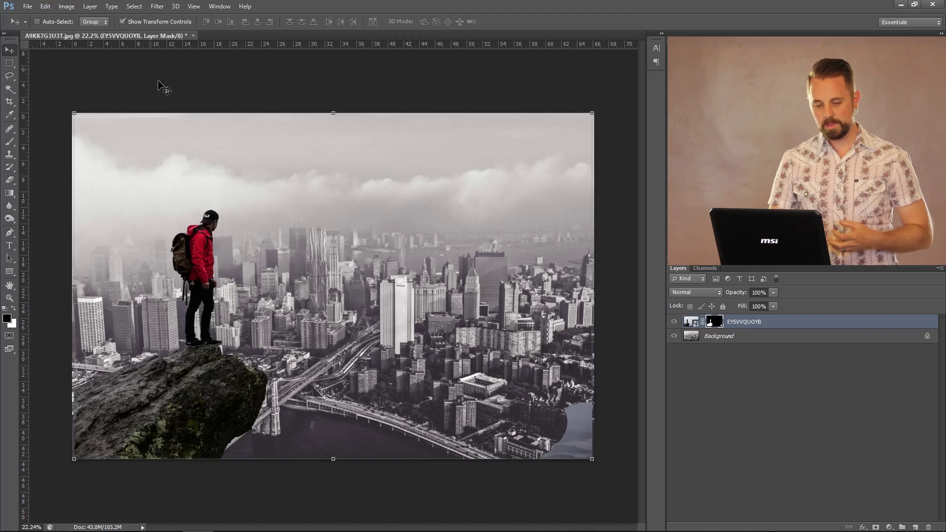
{"action": "left_click_drag", "start_coordinate": [204, 261], "coordinate": [149, 251]}
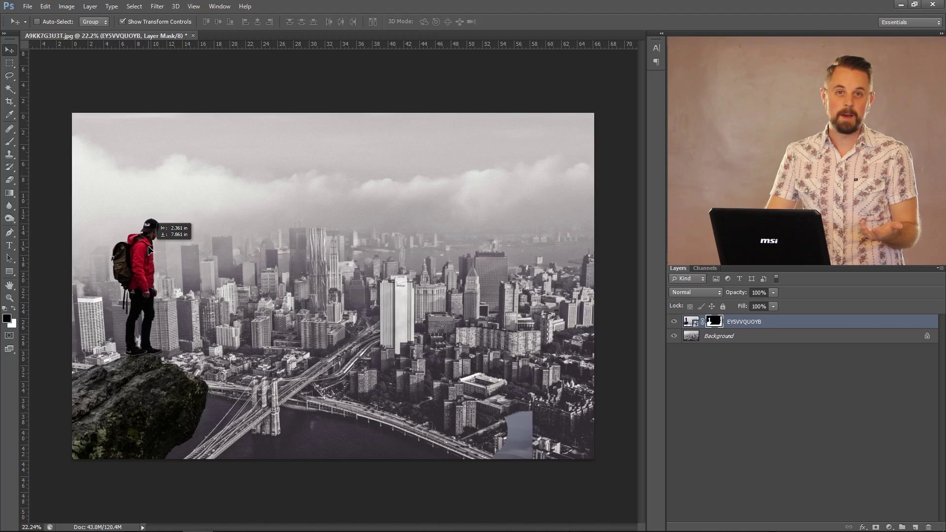
{"action": "left_click_drag", "start_coordinate": [148, 248], "coordinate": [149, 248]}
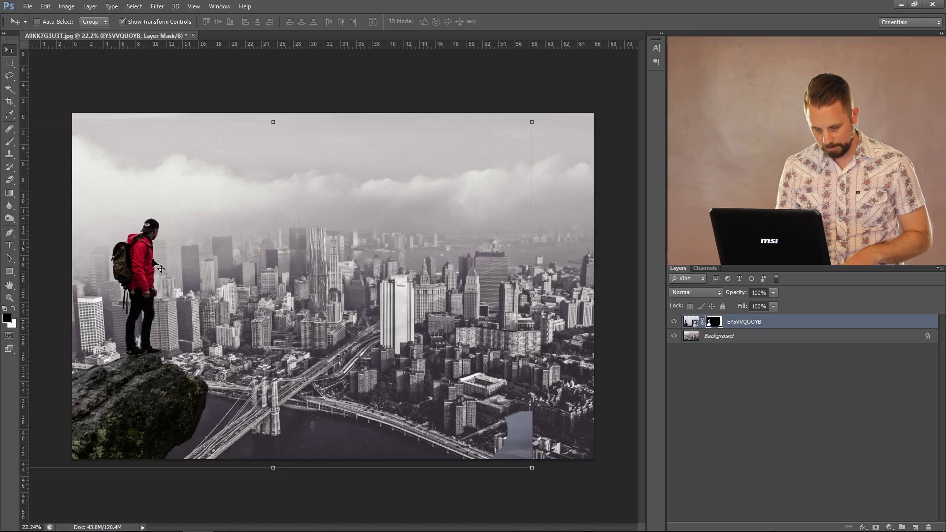
{"action": "mouse_move", "coordinate": [153, 260]}
{"action": "left_mouse_down"}
{"action": "mouse_move", "coordinate": [174, 264]}
{"action": "mouse_move", "coordinate": [160, 261]}
{"action": "left_mouse_up"}
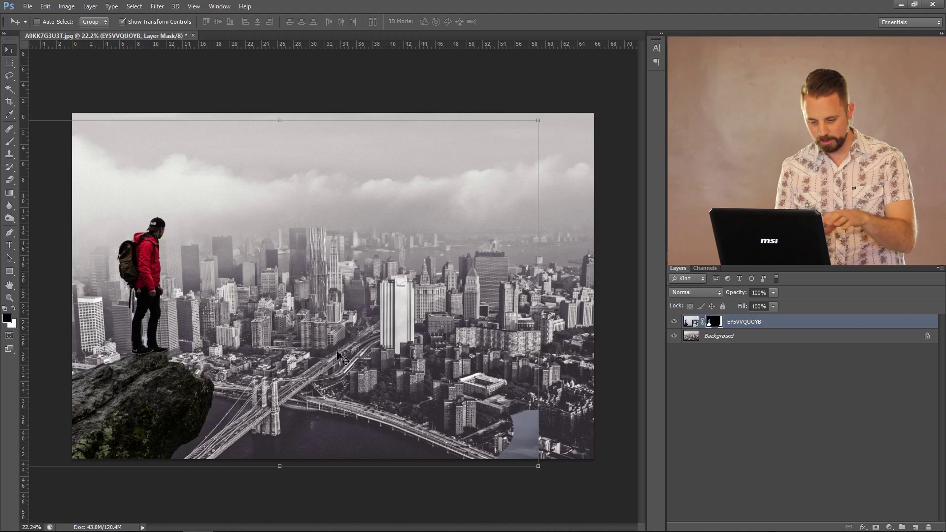
Paint black on the mask over the lower-right water patch to reveal the buildings.
{"action": "left_click", "coordinate": [10, 141]}
{"action": "left_click_drag", "start_coordinate": [530, 389], "coordinate": [529, 434]}
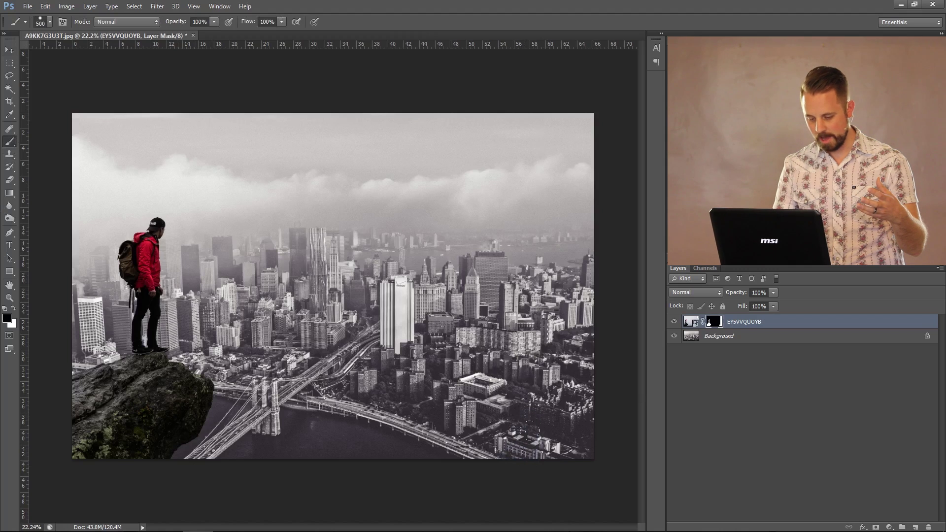
{"action": "left_click", "coordinate": [9, 50]}
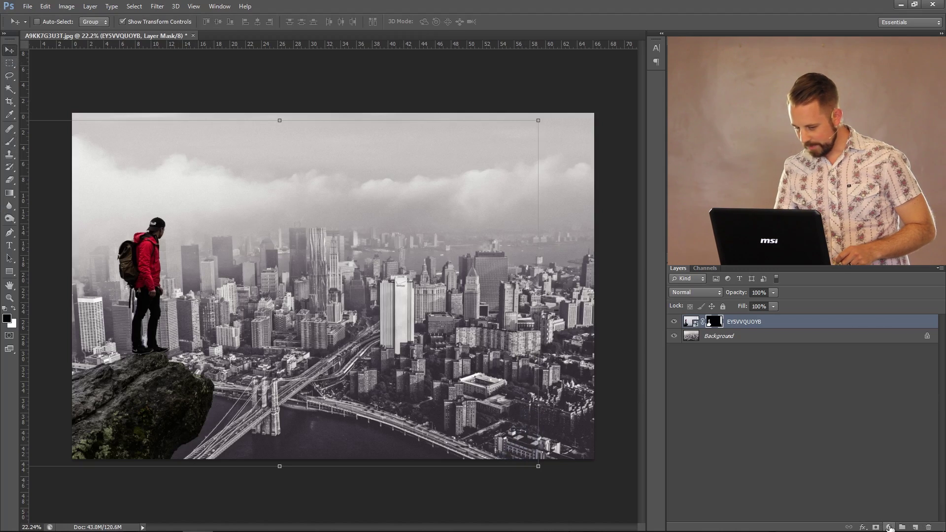
Add a Hue/Saturation layer clipped to the hiker and set Saturation to -100, turning the jacket grey.
{"action": "left_click", "coordinate": [890, 528]}
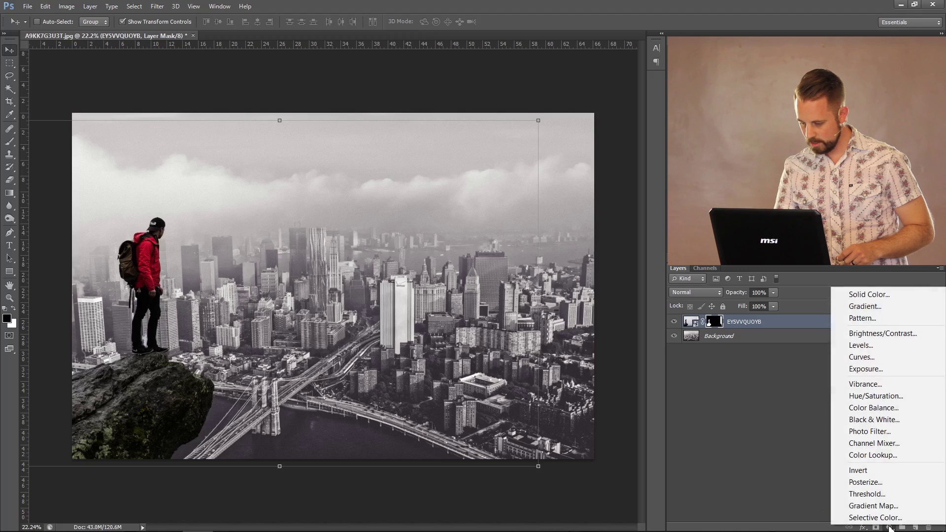
{"action": "left_click", "coordinate": [882, 399]}
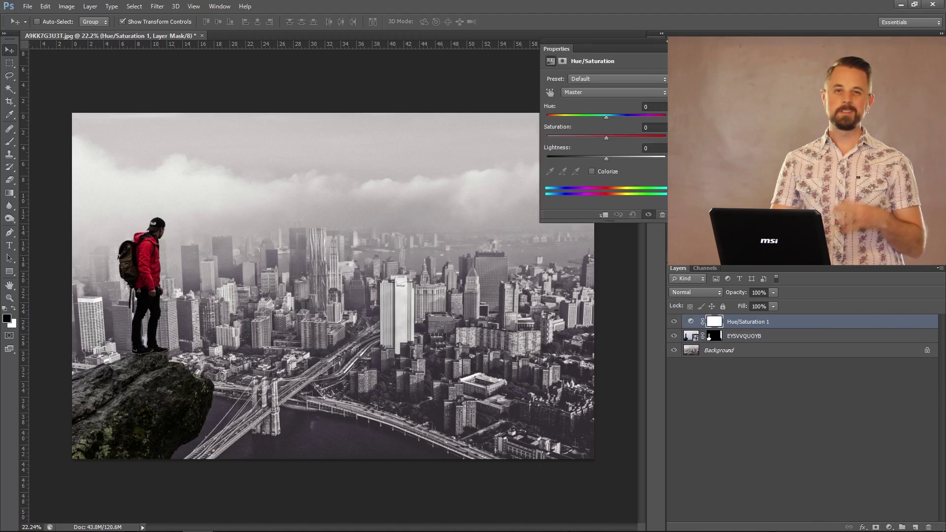
{"action": "left_click", "coordinate": [605, 216]}
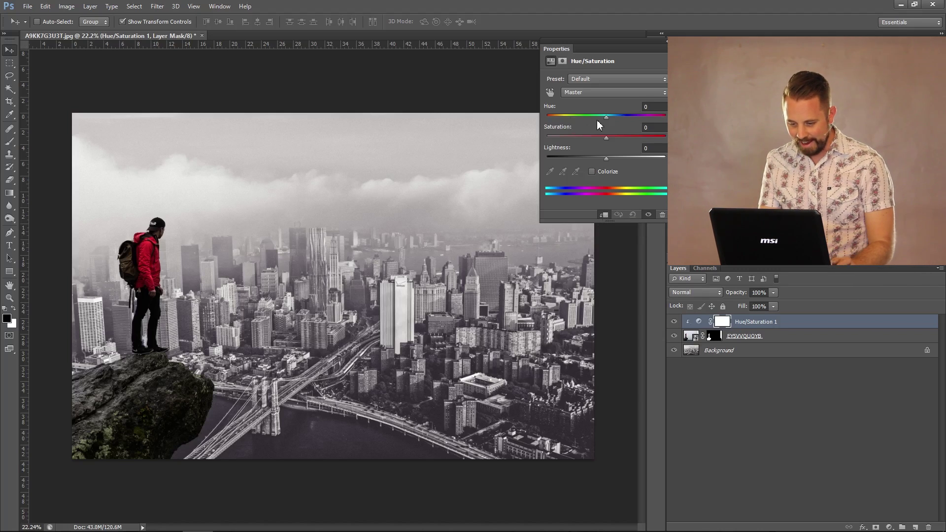
{"action": "left_click_drag", "start_coordinate": [607, 140], "coordinate": [539, 144]}
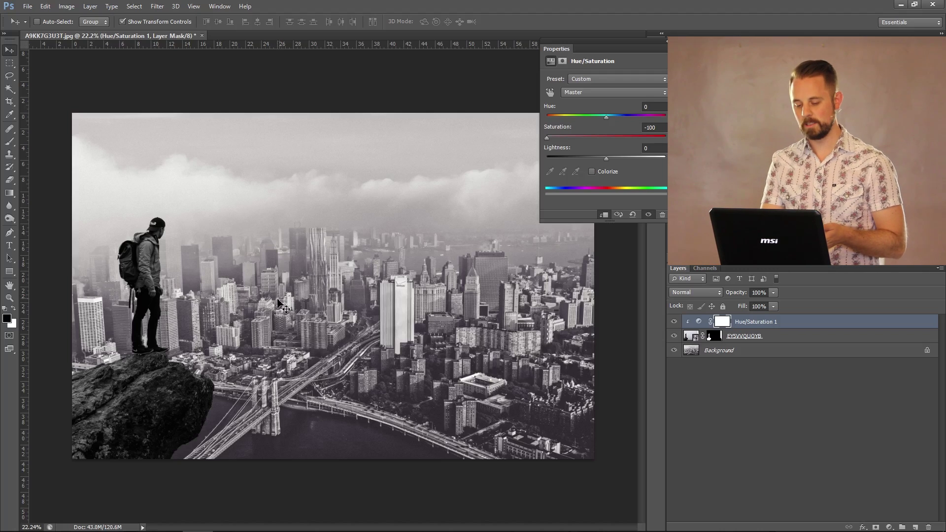
Enable Colorize on the Hue/Saturation layer with hue 268 and saturation 8 for a faint violet tint.
{"action": "left_click", "coordinate": [591, 173]}
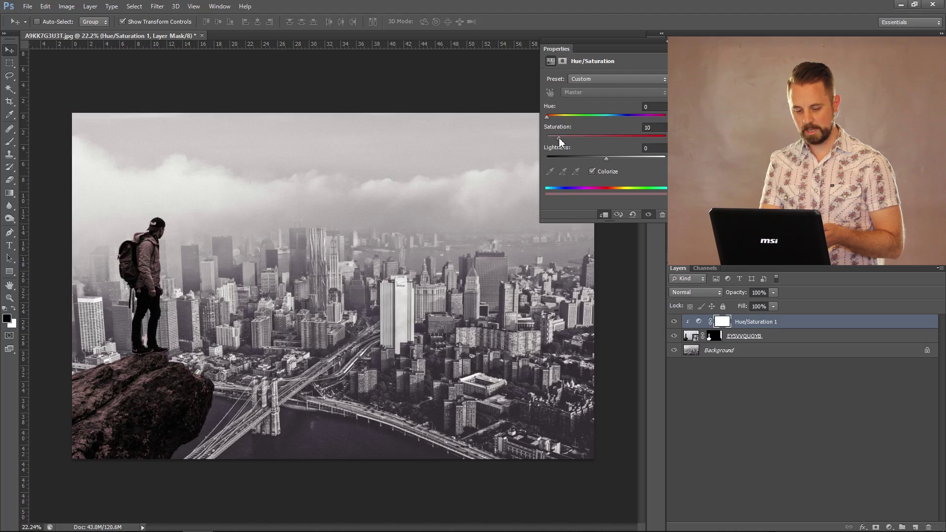
{"action": "scroll", "coordinate": [178, 332], "scroll_direction": "up", "scroll_amount": 5}
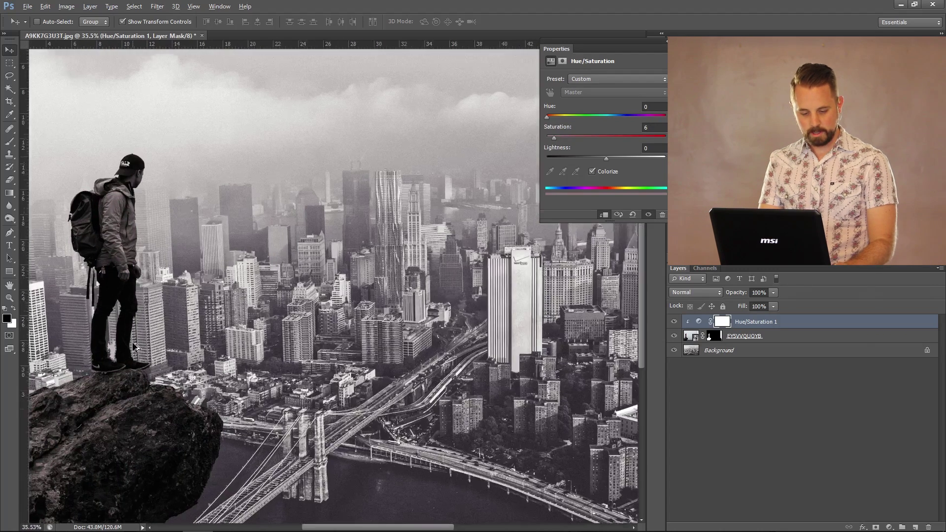
{"action": "left_click_drag", "start_coordinate": [550, 120], "coordinate": [620, 122]}
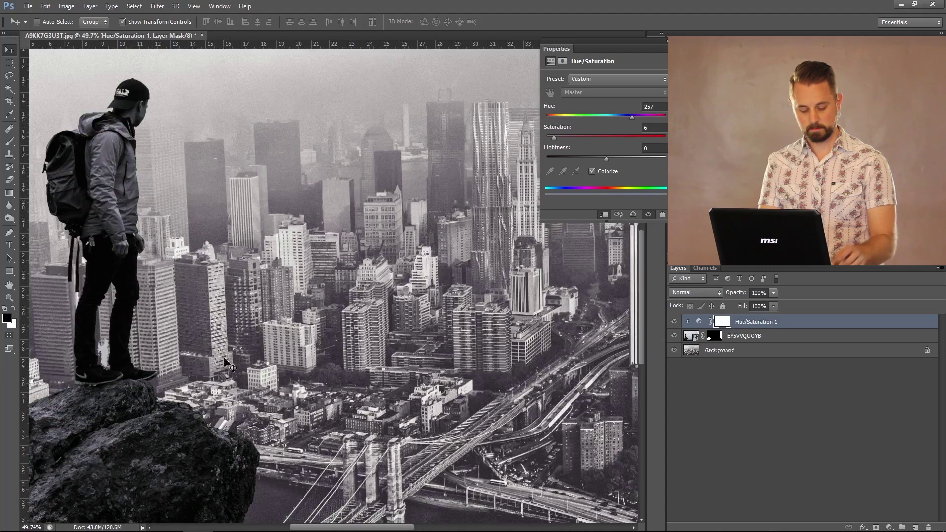
{"action": "scroll", "coordinate": [221, 370], "scroll_direction": "down", "scroll_amount": 4}
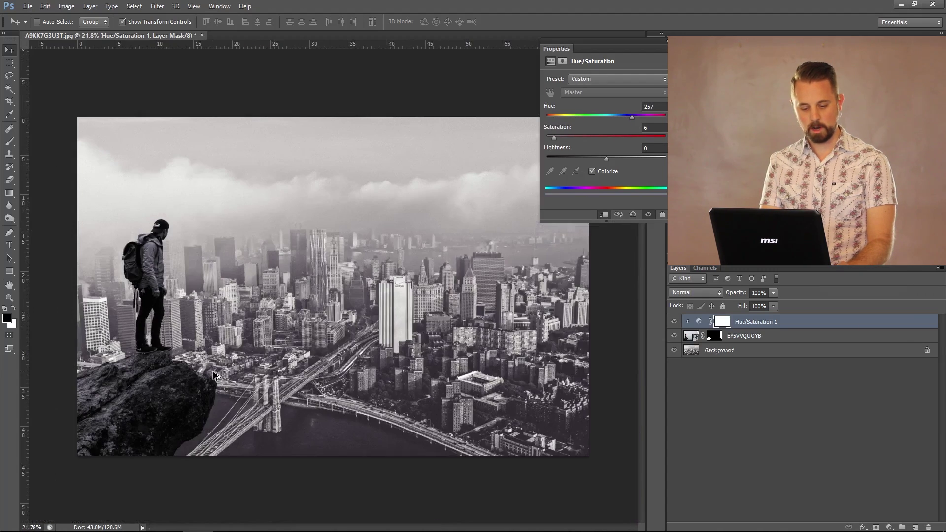
{"action": "scroll", "coordinate": [213, 376], "scroll_direction": "up", "scroll_amount": 2}
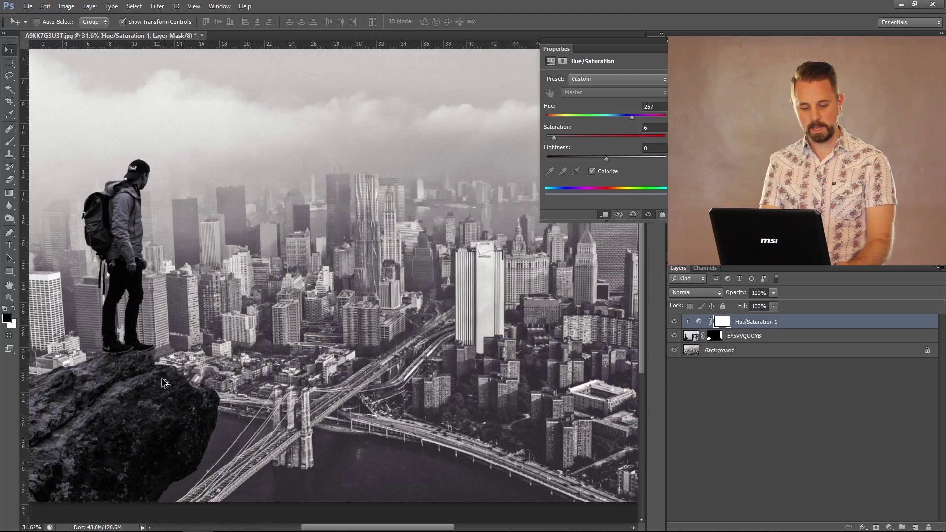
{"action": "left_click", "coordinate": [555, 138]}
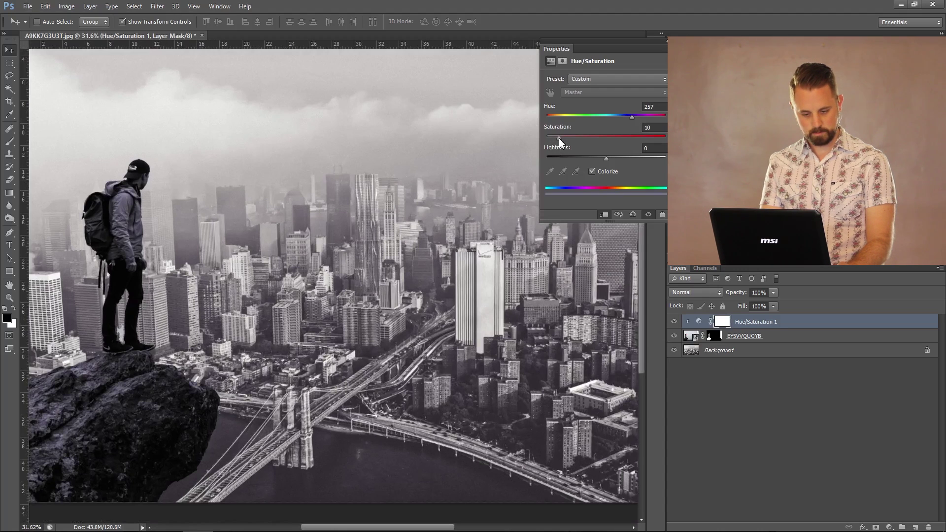
{"action": "left_click_drag", "start_coordinate": [631, 118], "coordinate": [633, 118]}
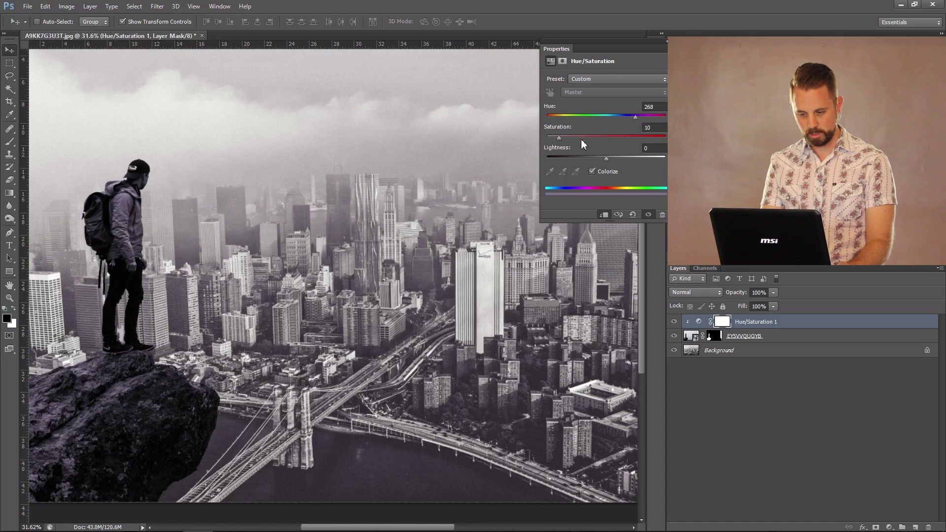
{"action": "left_click_drag", "start_coordinate": [558, 138], "coordinate": [557, 138]}
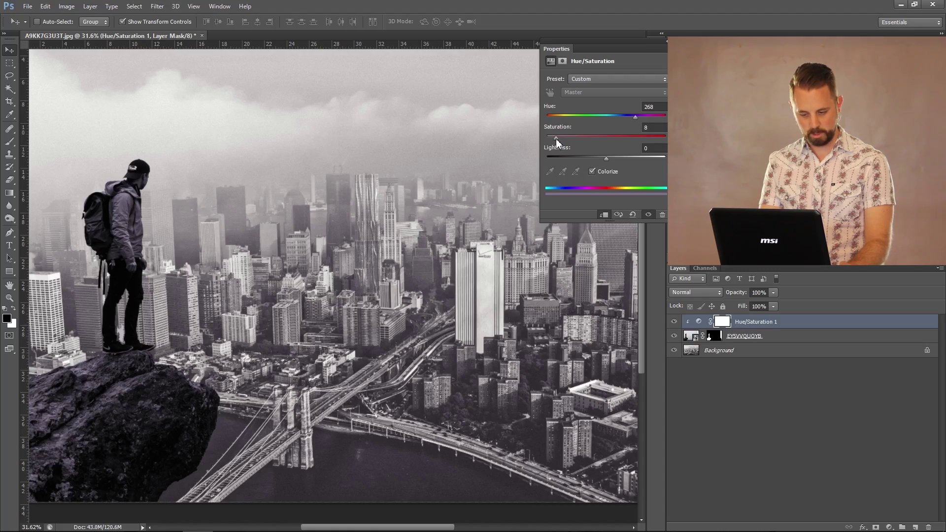
{"action": "scroll", "coordinate": [241, 163], "scroll_direction": "up", "scroll_amount": 5}
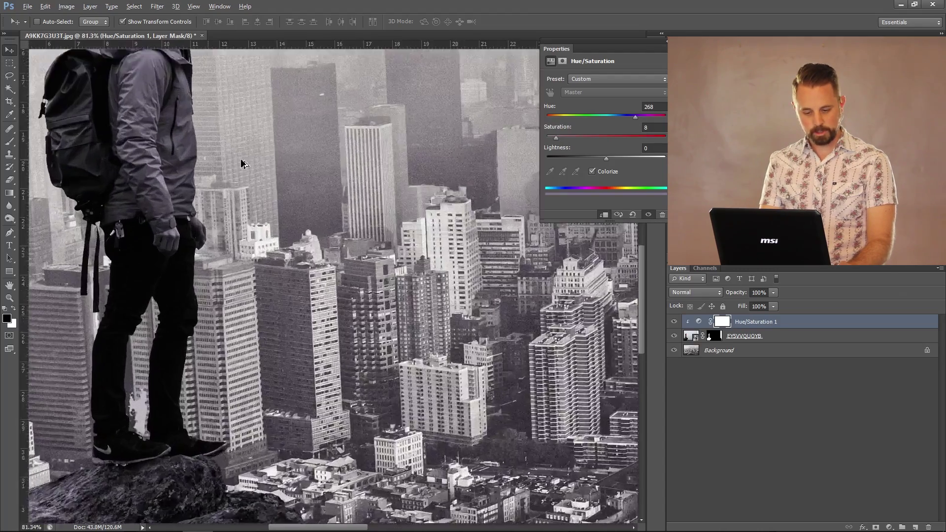
{"action": "scroll", "coordinate": [241, 164], "scroll_direction": "up", "scroll_amount": 8}
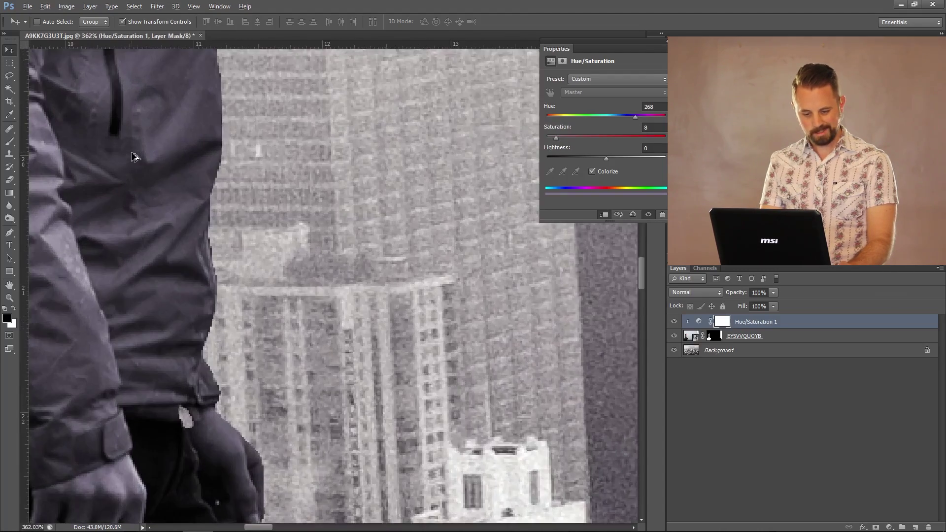
{"action": "scroll", "coordinate": [132, 157], "scroll_direction": "down", "scroll_amount": 2}
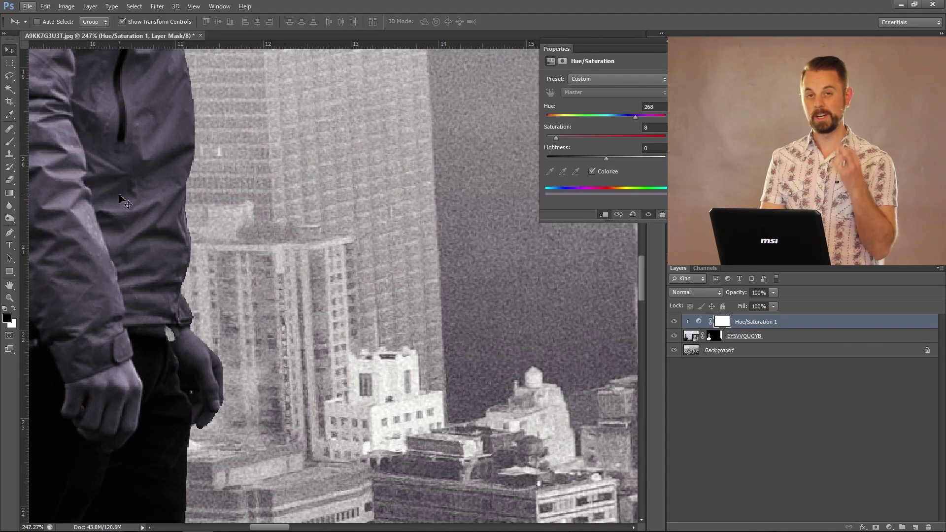
{"action": "scroll", "coordinate": [135, 206], "scroll_direction": "up", "scroll_amount": 1}
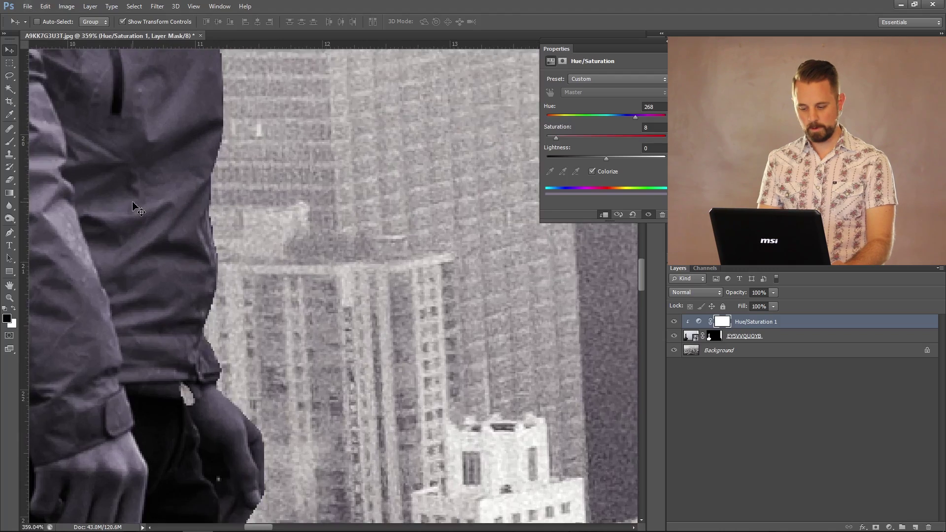
Set up Add Noise on the hiker layer at 14.21% with Uniform distribution.
{"action": "scroll", "coordinate": [137, 207], "scroll_direction": "down", "scroll_amount": 2}
{"action": "key", "text": "alt+bracketleft"}
{"action": "scroll", "coordinate": [113, 194], "scroll_direction": "up", "scroll_amount": 3}
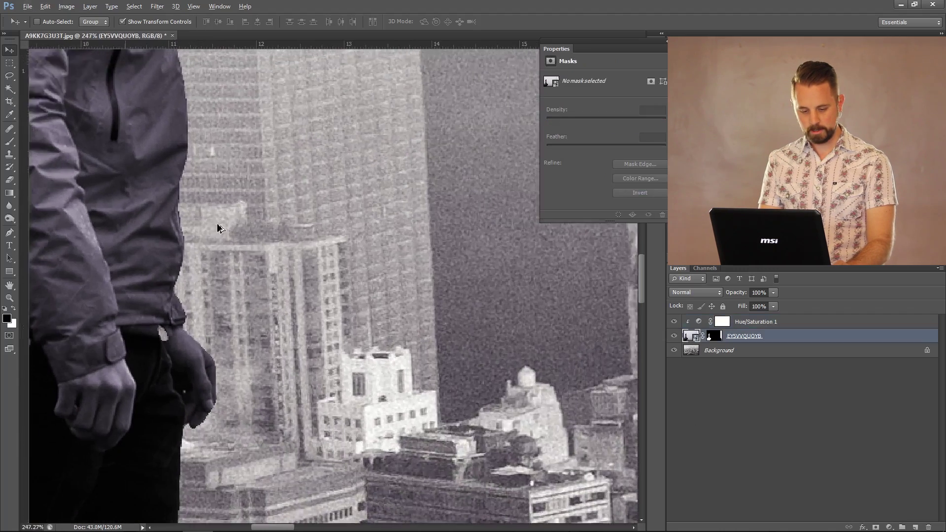
{"action": "scroll", "coordinate": [113, 194], "scroll_direction": "down", "scroll_amount": 3}
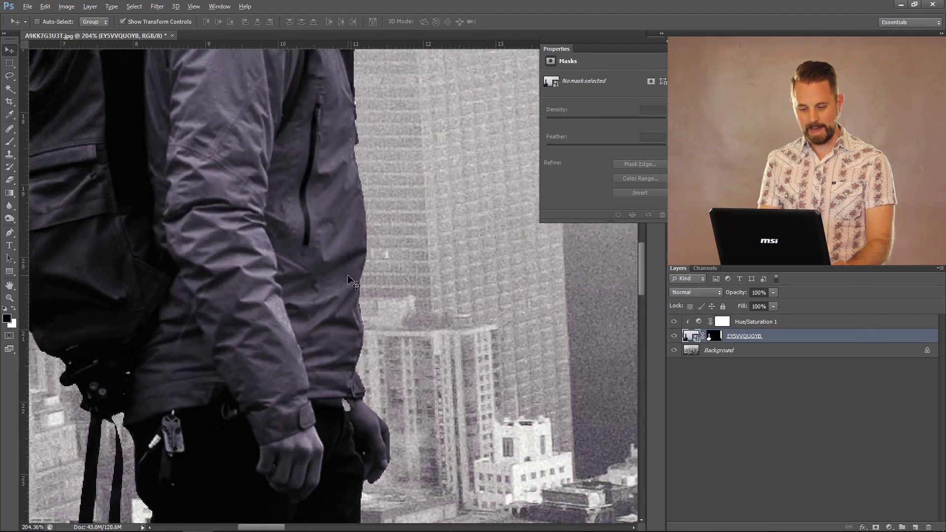
{"action": "left_click", "coordinate": [160, 7]}
{"action": "mouse_move", "coordinate": [193, 157]}
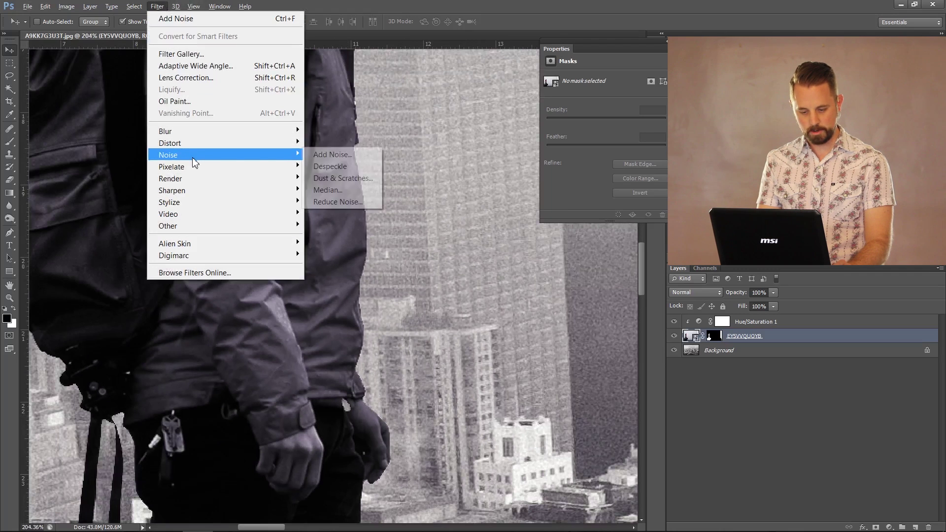
{"action": "left_click", "coordinate": [325, 155]}
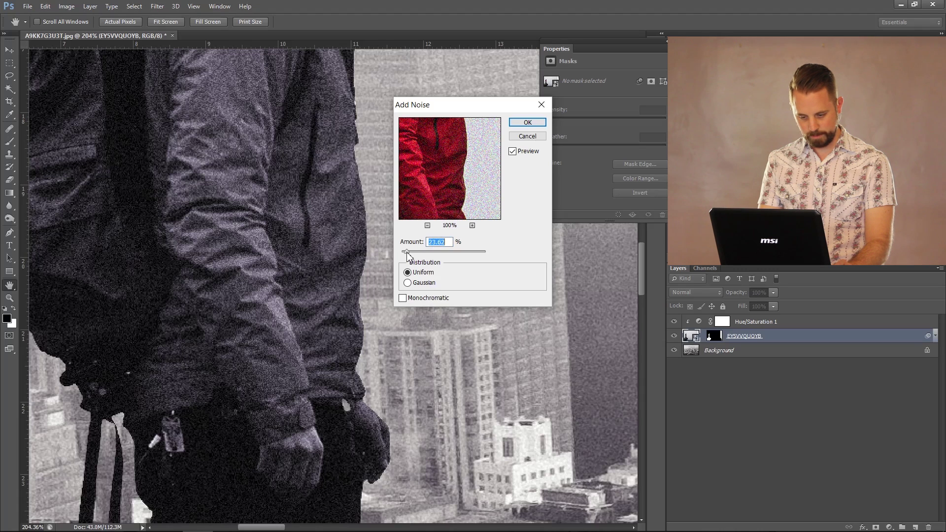
{"action": "left_click_drag", "start_coordinate": [407, 256], "coordinate": [405, 256]}
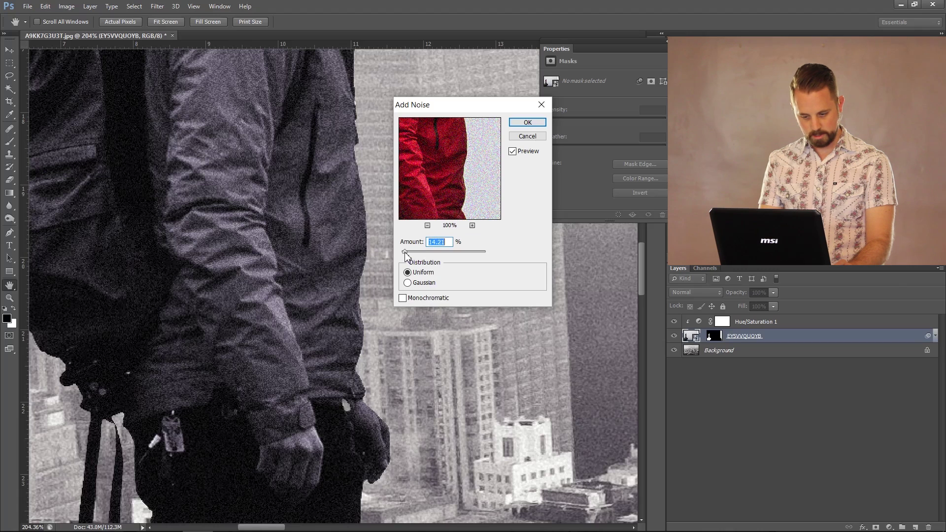
{"action": "left_click", "coordinate": [410, 285]}
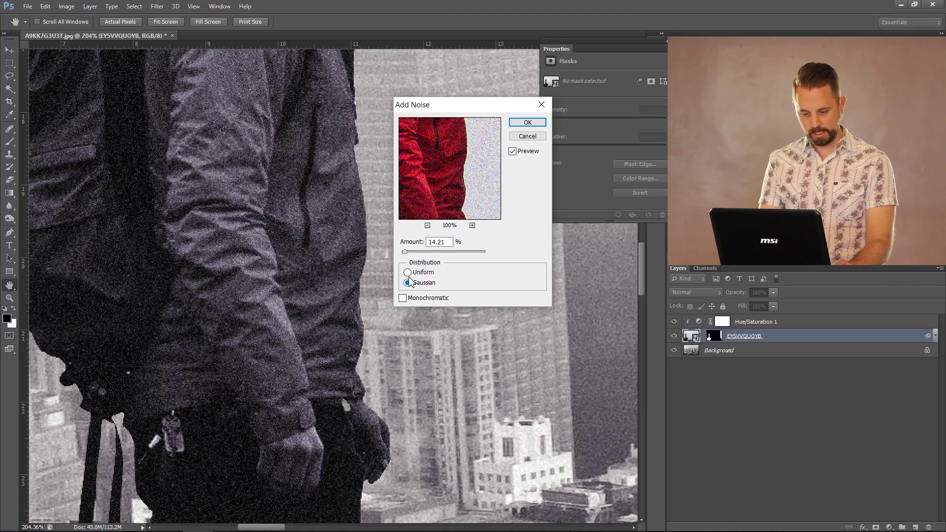
{"action": "left_click", "coordinate": [407, 273]}
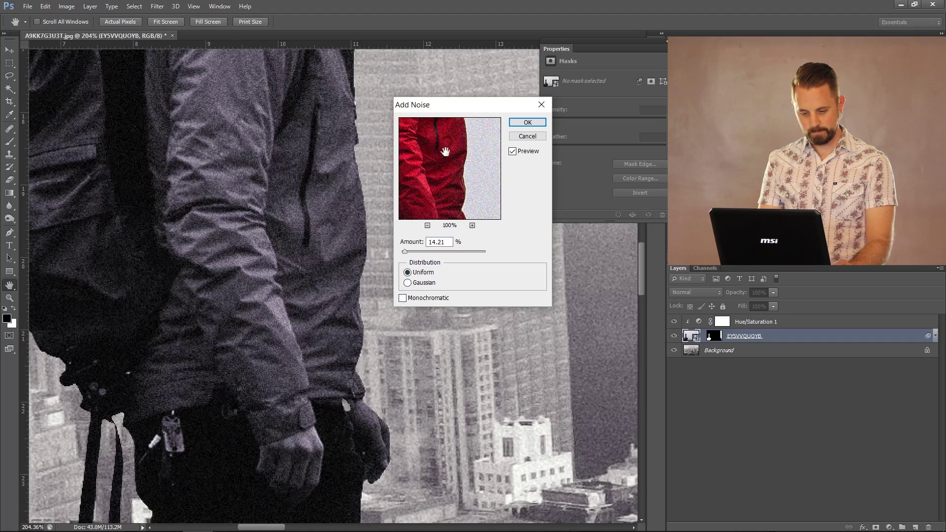
Commit the 14.21% uniform noise as a smart filter on the hiker layer.
{"action": "left_click", "coordinate": [535, 124]}
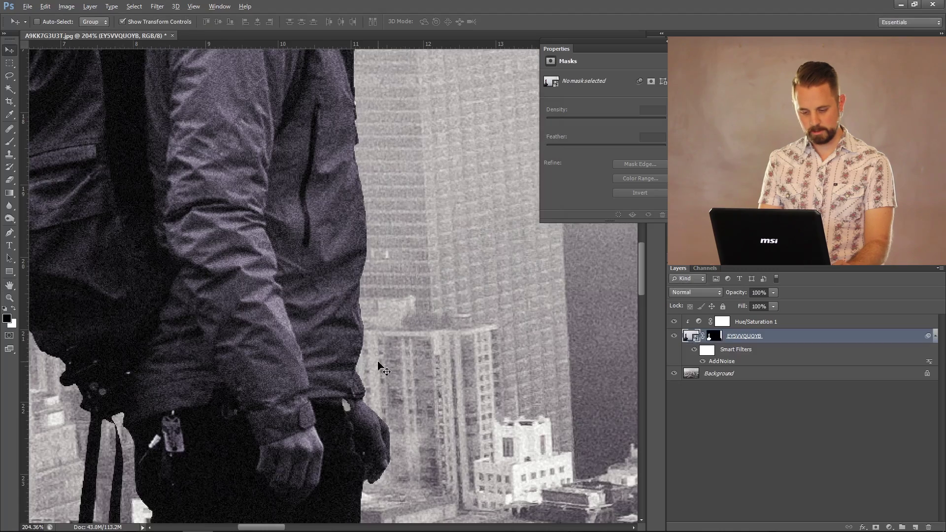
{"action": "scroll", "coordinate": [378, 361], "scroll_direction": "down", "scroll_amount": 5}
{"action": "scroll", "coordinate": [378, 366], "scroll_direction": "down", "scroll_amount": 5}
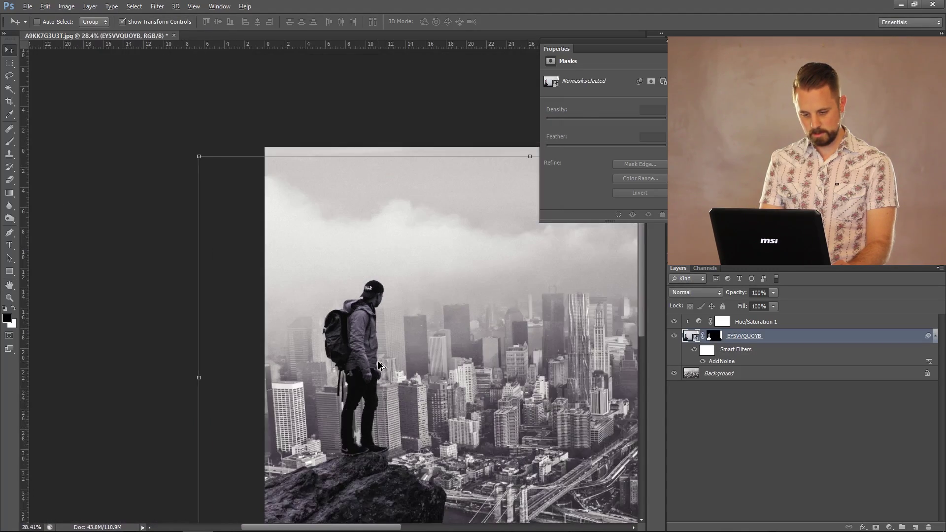
{"action": "scroll", "coordinate": [373, 328], "scroll_direction": "up", "scroll_amount": 1}
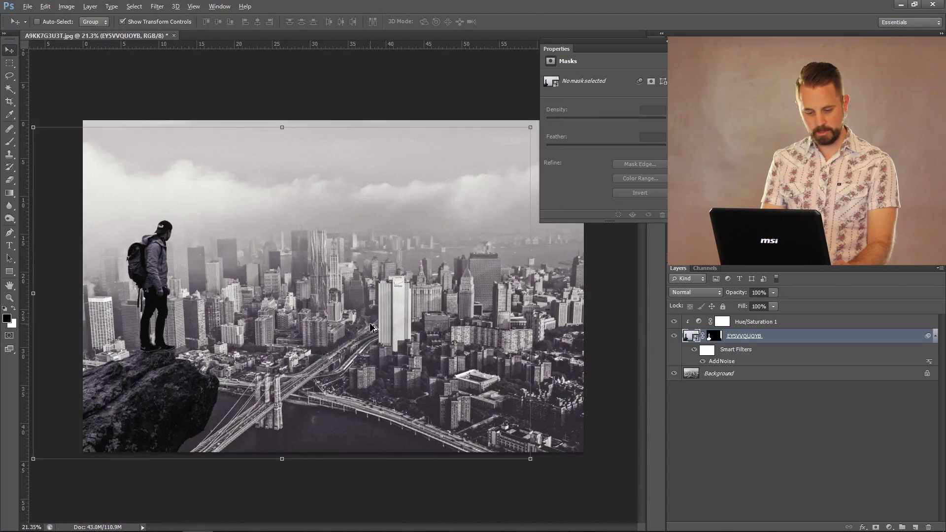
Switch to the Rectangular Marquee tool and zoom in and out to inspect the composite.
{"action": "left_click", "coordinate": [9, 64]}
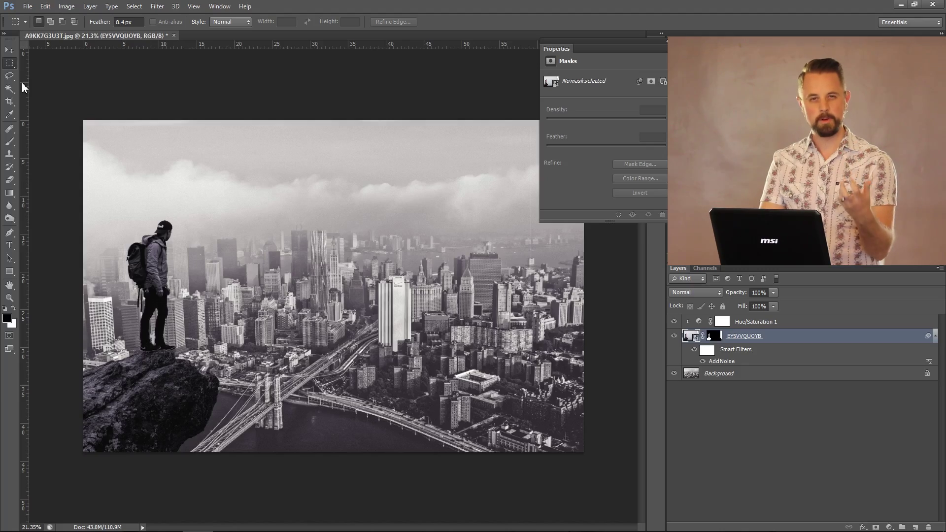
{"action": "scroll", "coordinate": [175, 350], "scroll_direction": "up", "scroll_amount": 5}
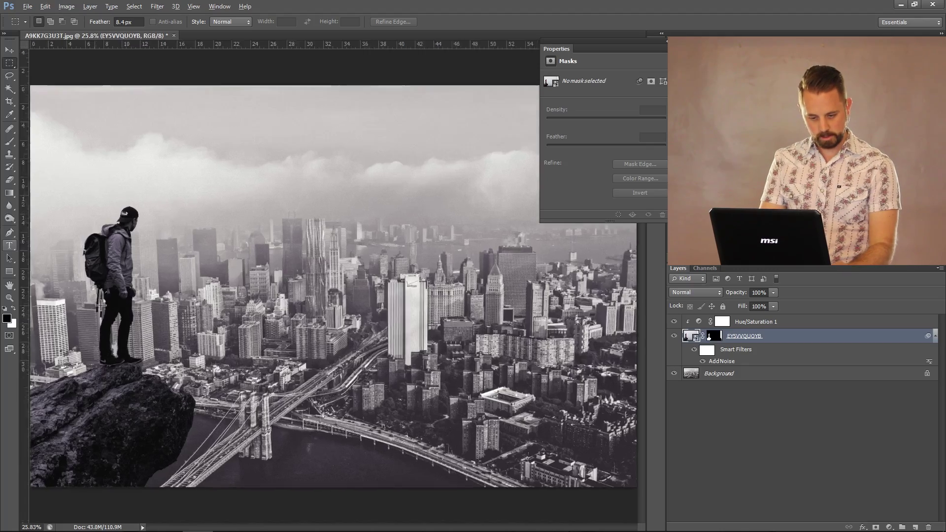
{"action": "scroll", "coordinate": [79, 281], "scroll_direction": "up", "scroll_amount": 2}
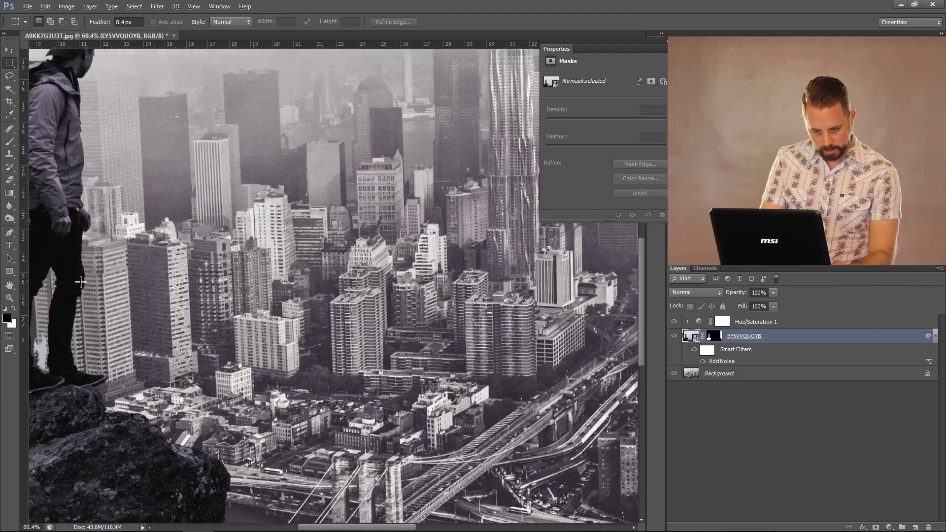
{"action": "scroll", "coordinate": [79, 282], "scroll_direction": "down", "scroll_amount": 5}
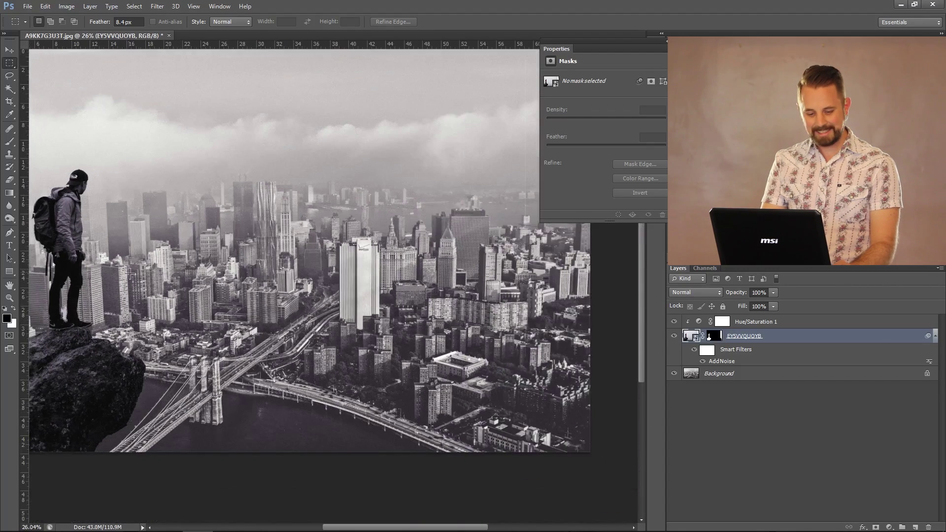
{"action": "scroll", "coordinate": [148, 291], "scroll_direction": "down", "scroll_amount": 1}
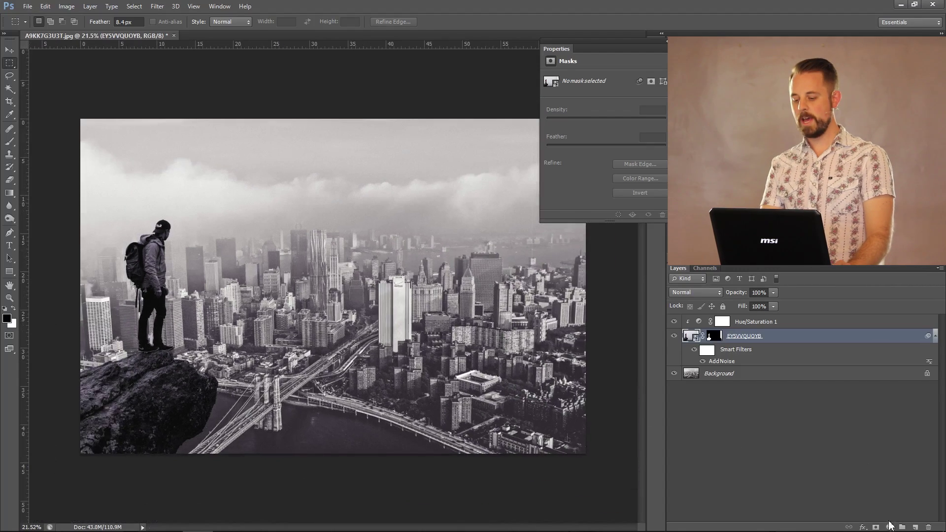
Add a Curves 1 adjustment layer, keep the existing mask, and stack it above Hue/Saturation 1.
{"action": "left_click", "coordinate": [890, 525]}
{"action": "left_click", "coordinate": [866, 359]}
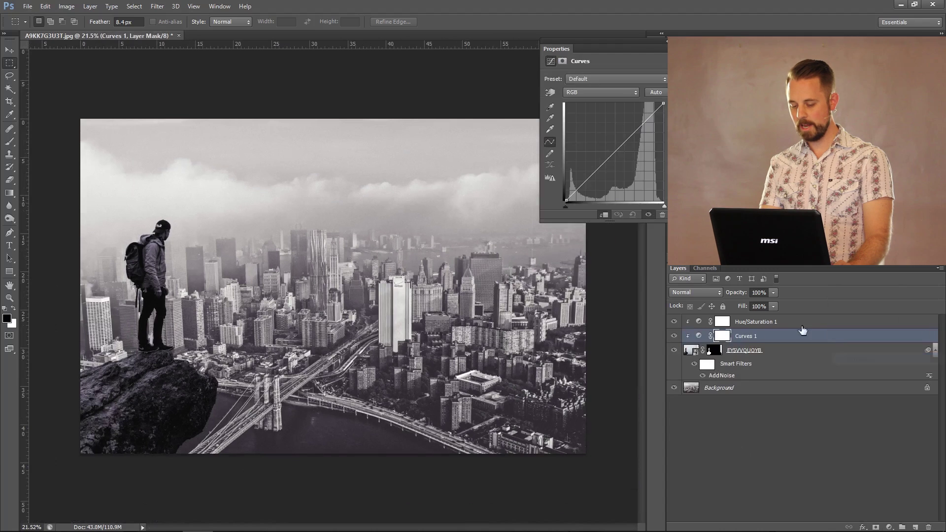
{"action": "left_click_drag", "start_coordinate": [723, 338], "coordinate": [719, 333]}
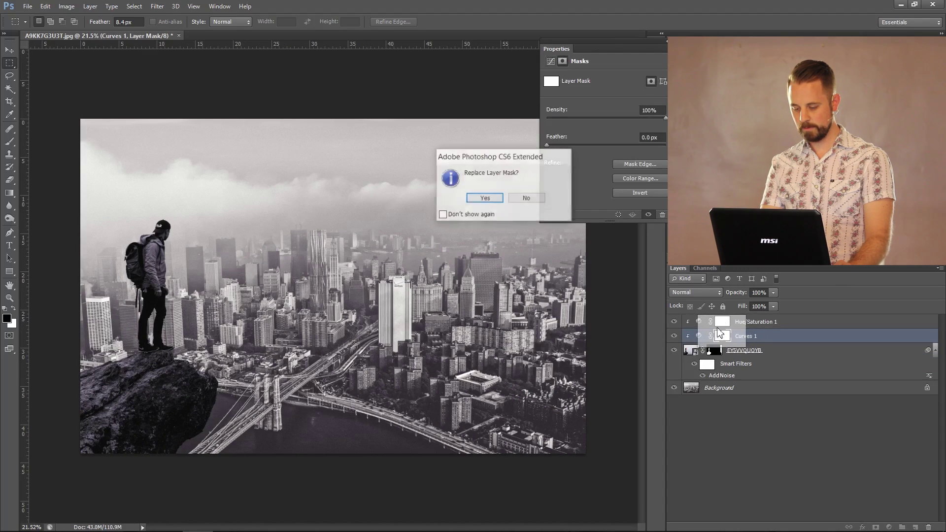
{"action": "left_click", "coordinate": [515, 198]}
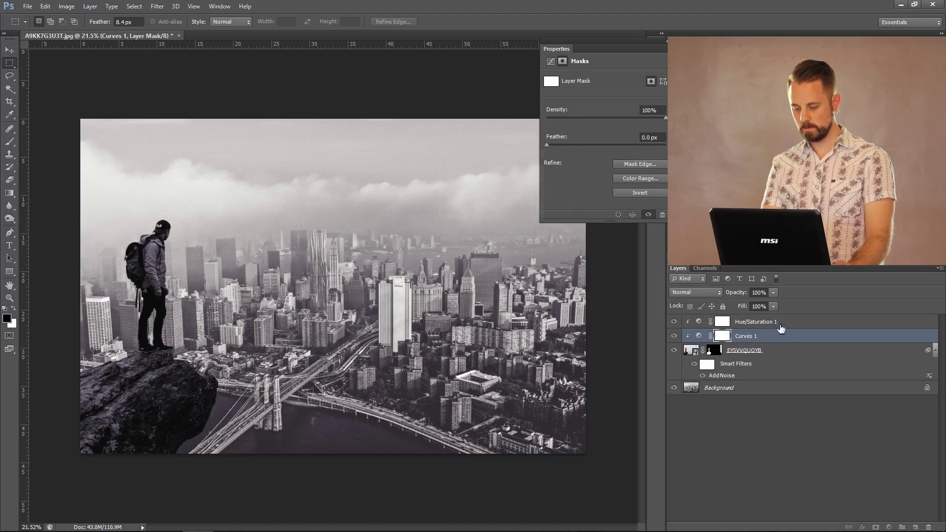
{"action": "left_click_drag", "start_coordinate": [794, 339], "coordinate": [800, 318]}
{"action": "left_click", "coordinate": [722, 321]}
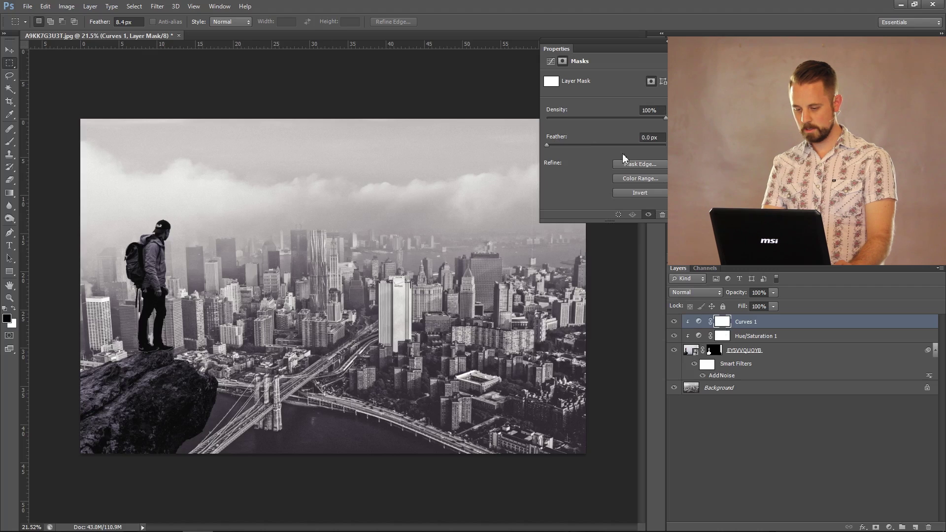
Unclip Curves 1 and lower the Blue curve's white point while raising its black point.
{"action": "left_click", "coordinate": [699, 321]}
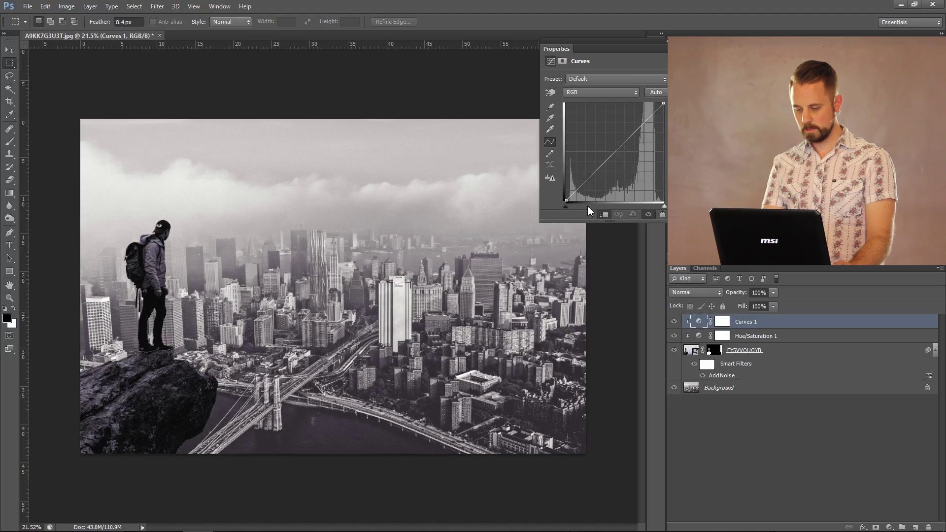
{"action": "left_click", "coordinate": [603, 215]}
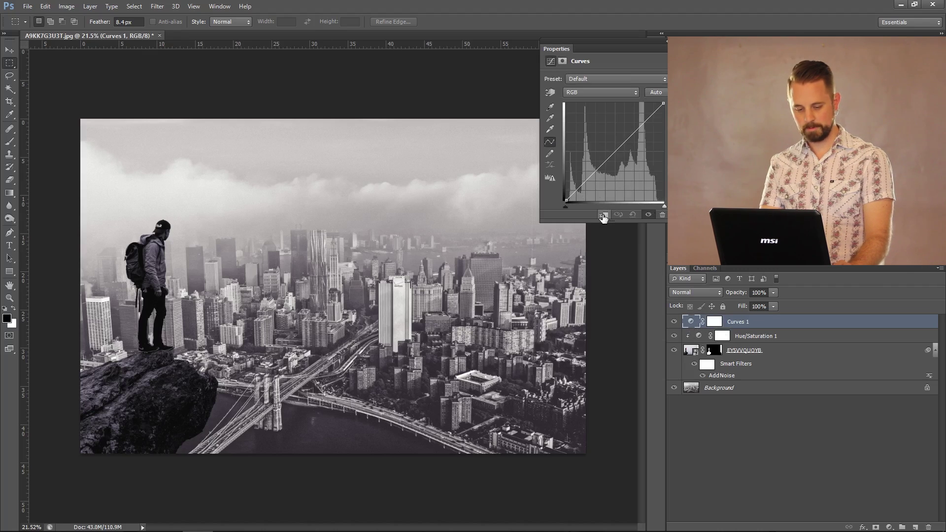
{"action": "left_click", "coordinate": [660, 79]}
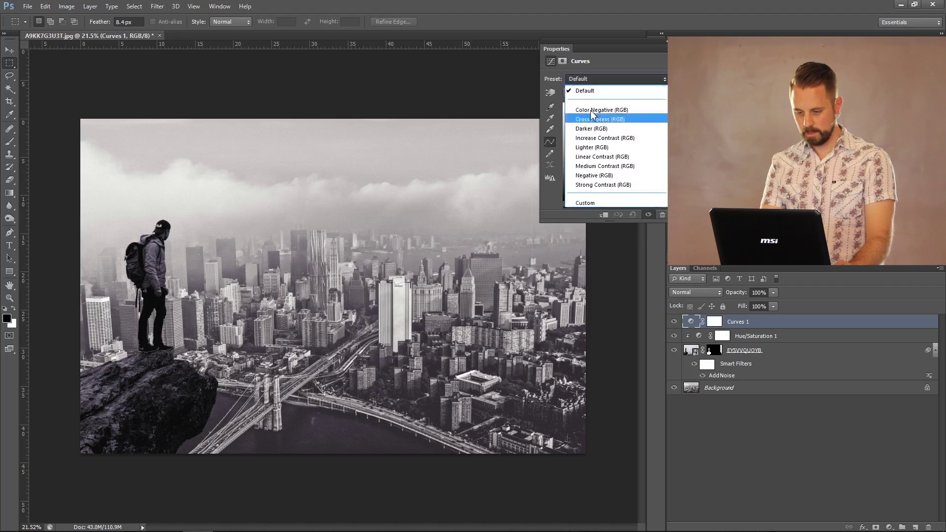
{"action": "left_click", "coordinate": [636, 94]}
{"action": "left_click", "coordinate": [618, 95]}
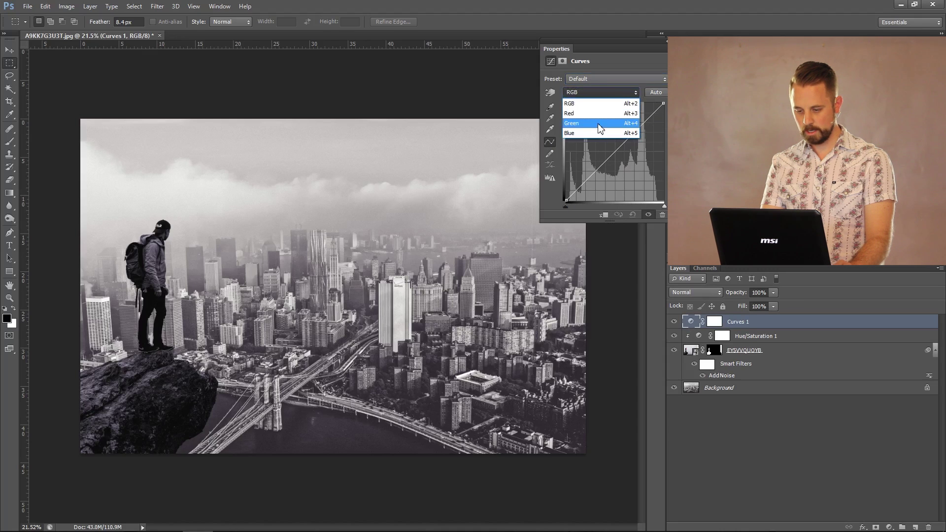
{"action": "left_click", "coordinate": [601, 133]}
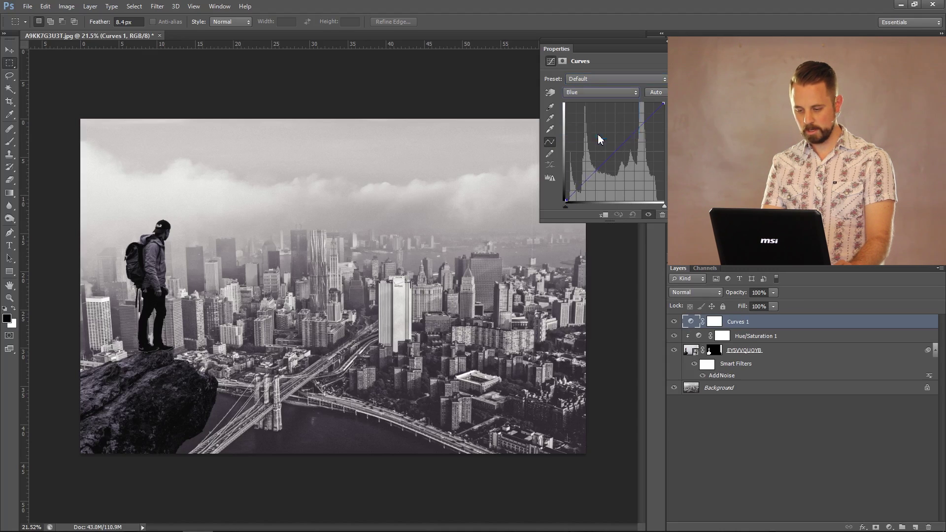
{"action": "left_click_drag", "start_coordinate": [664, 105], "coordinate": [663, 130]}
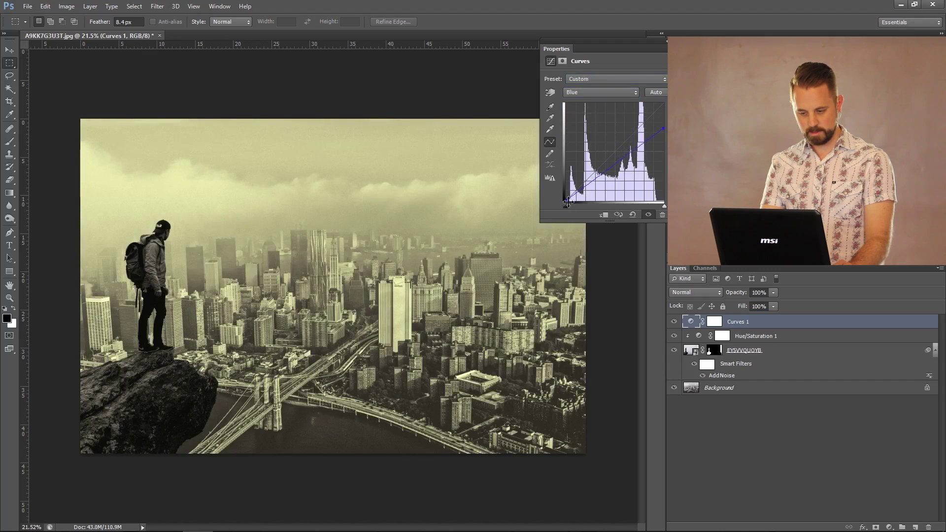
{"action": "mouse_move", "coordinate": [567, 202]}
{"action": "left_mouse_down"}
{"action": "mouse_move", "coordinate": [563, 178]}
{"action": "mouse_move", "coordinate": [563, 186]}
{"action": "left_mouse_up"}
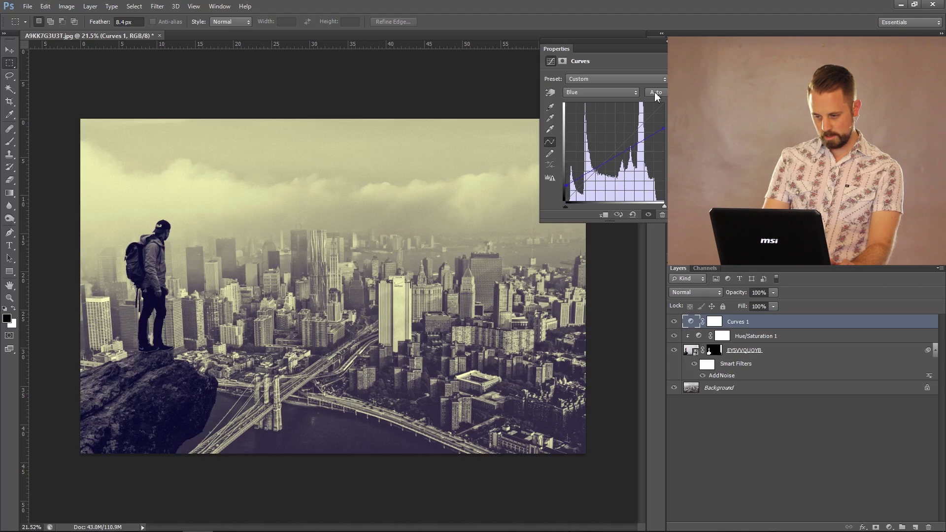
Raise the Hue/Saturation 1 colorize Lightness to +9 to slightly brighten the violet-tinted hiker.
{"action": "left_click", "coordinate": [543, 315]}
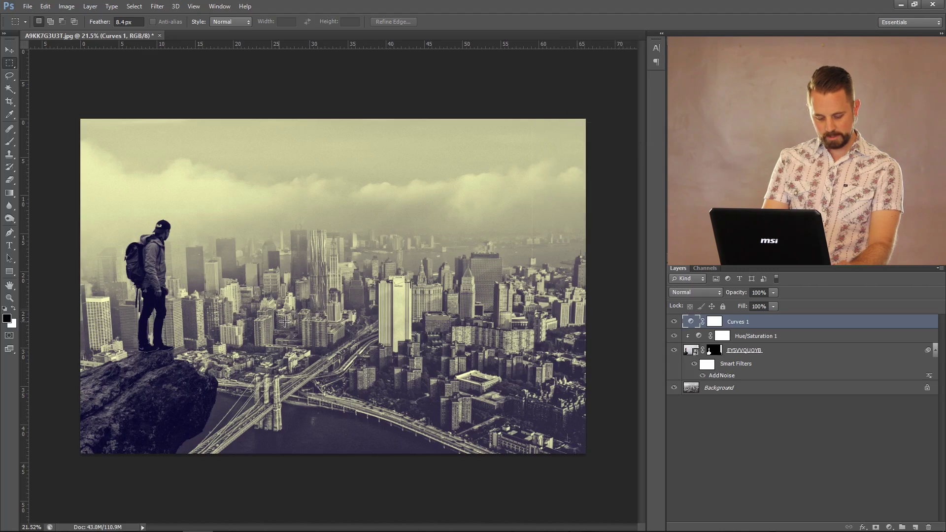
{"action": "scroll", "coordinate": [223, 324], "scroll_direction": "up", "scroll_amount": 2}
{"action": "scroll", "coordinate": [170, 364], "scroll_direction": "down", "scroll_amount": 1}
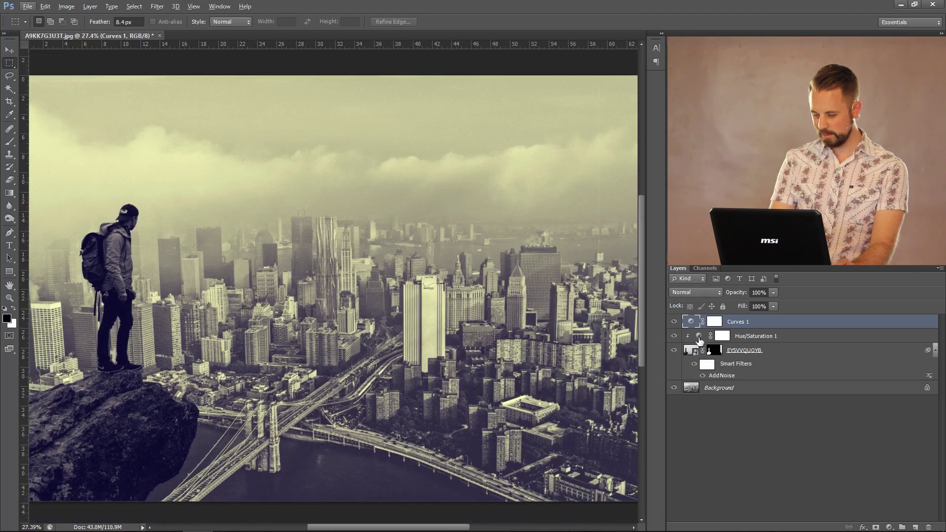
{"action": "double_click", "coordinate": [699, 337]}
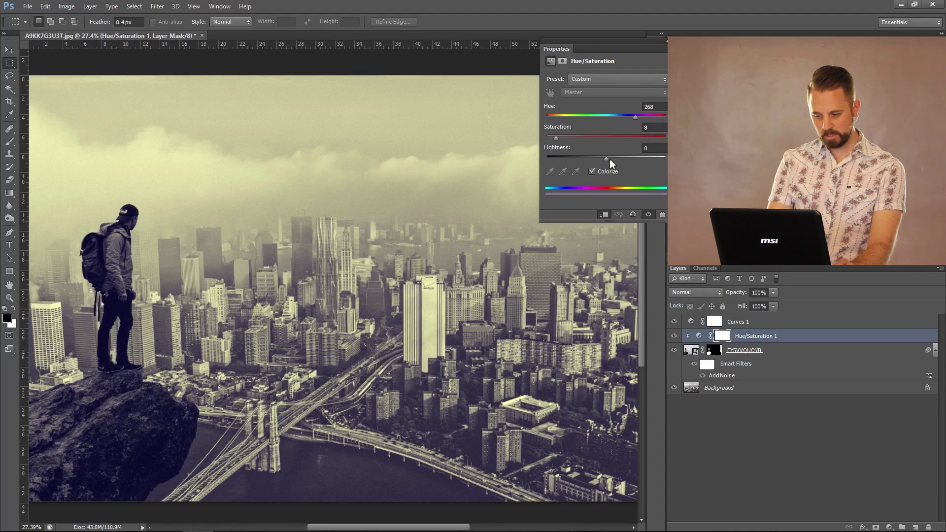
{"action": "left_click", "coordinate": [607, 159]}
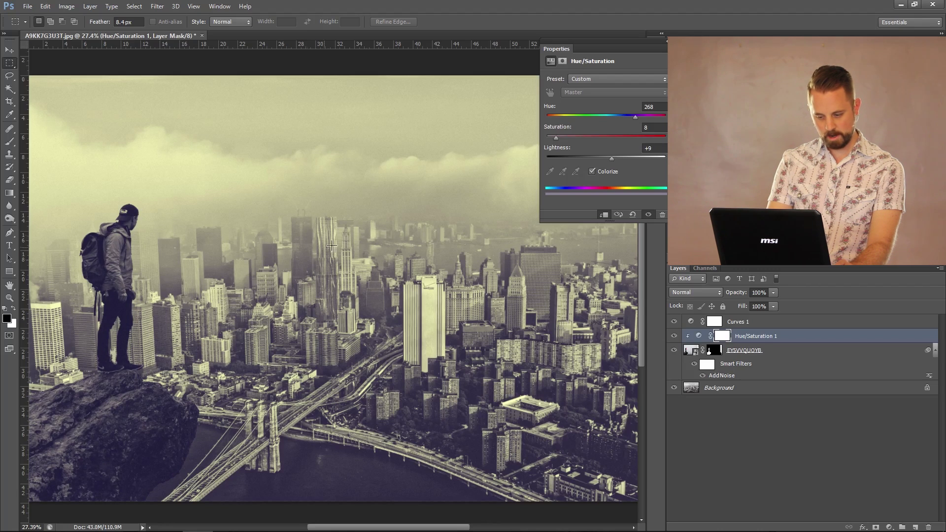
{"action": "scroll", "coordinate": [271, 339], "scroll_direction": "down", "scroll_amount": 2}
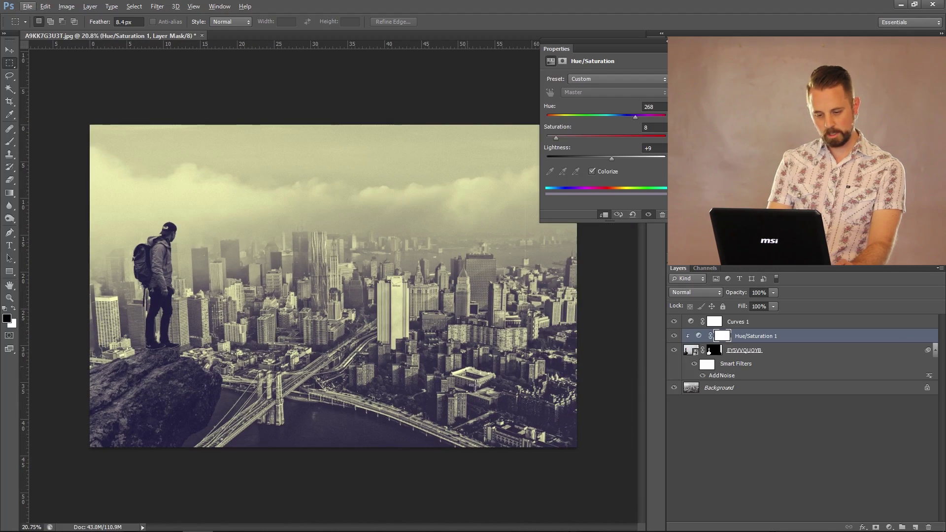
{"action": "scroll", "coordinate": [420, 330], "scroll_direction": "down", "scroll_amount": 2}
{"action": "scroll", "coordinate": [422, 328], "scroll_direction": "up", "scroll_amount": 2}
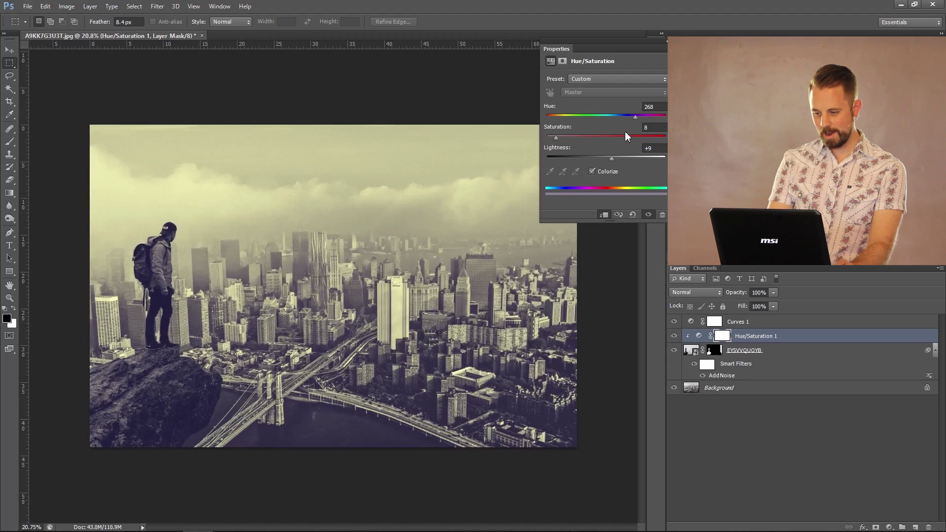
Drag the floating Properties panel right, off the canvas.
{"action": "left_click_drag", "start_coordinate": [638, 41], "coordinate": [690, 54]}
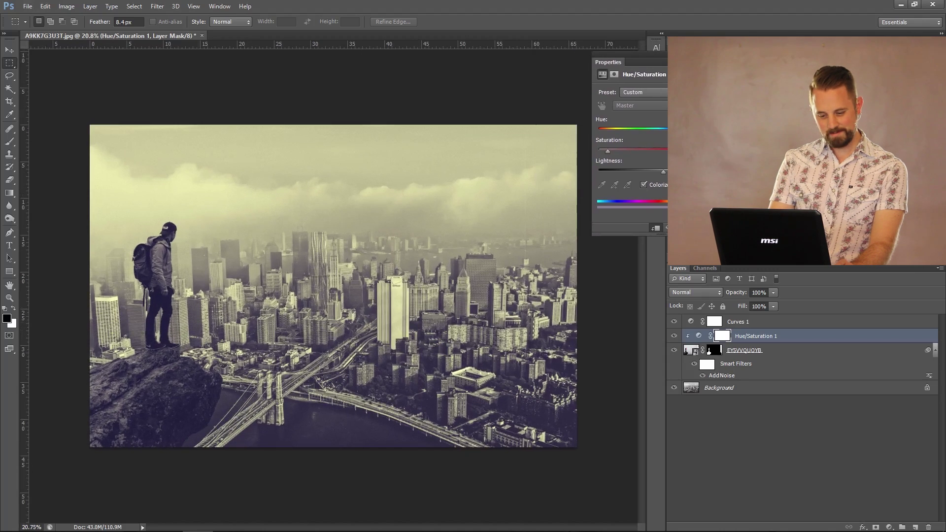